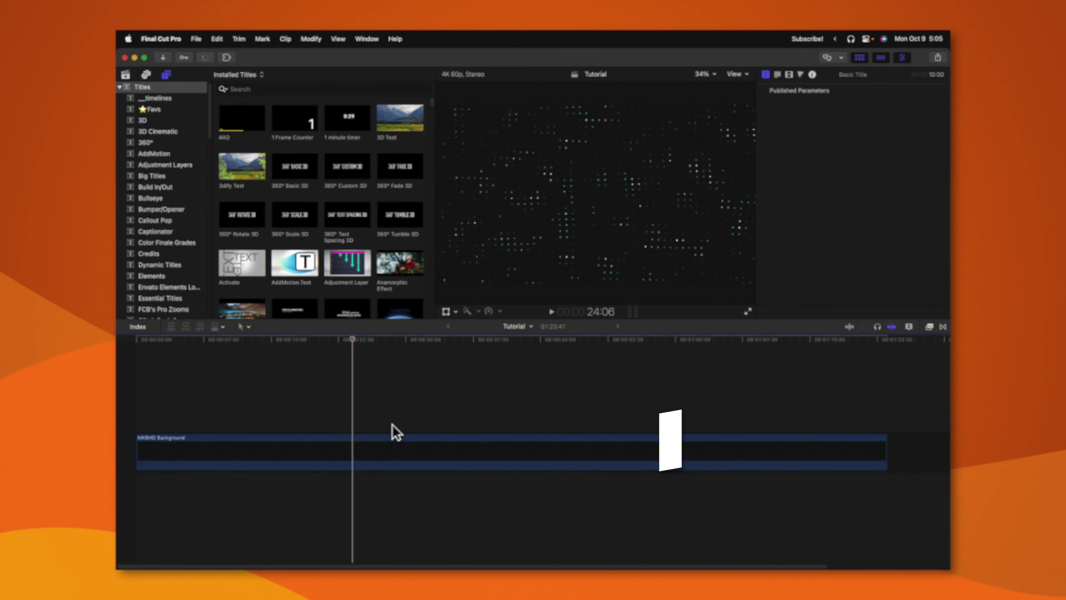
Connect a default Basic Title above the MKBHD Background clip and select it.
key(ctrl+t)
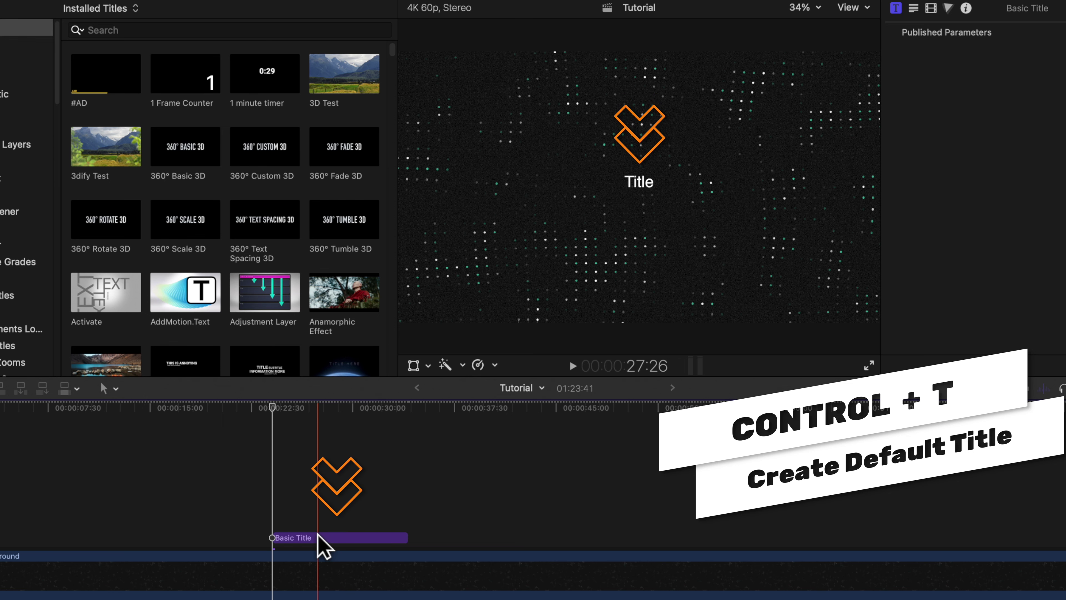
click(318, 538)
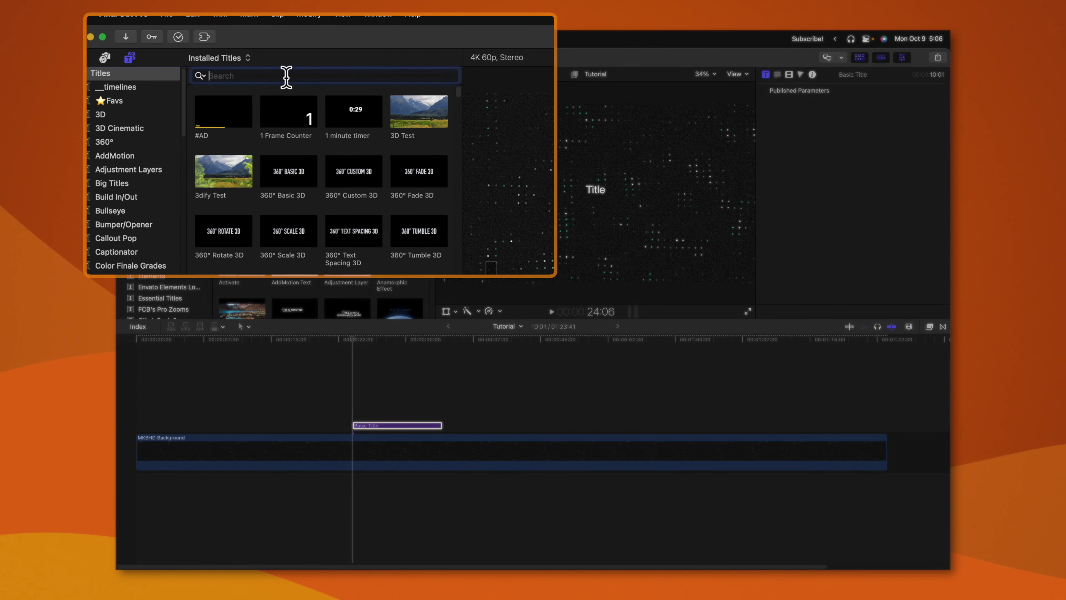
Make Custom the default title and select its new clip in the timeline.
text(custom)
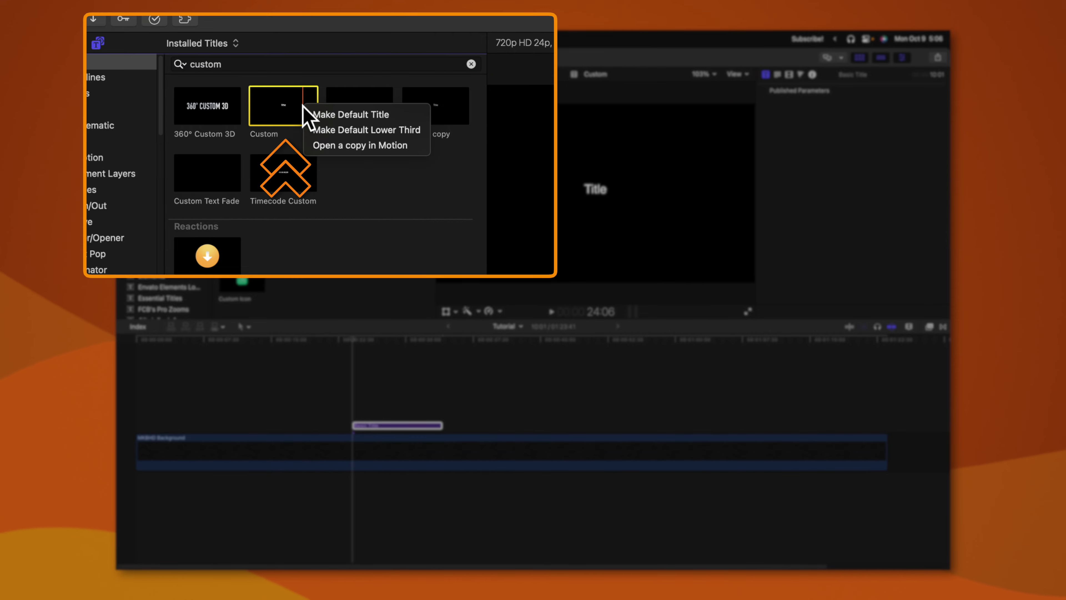
click(385, 114)
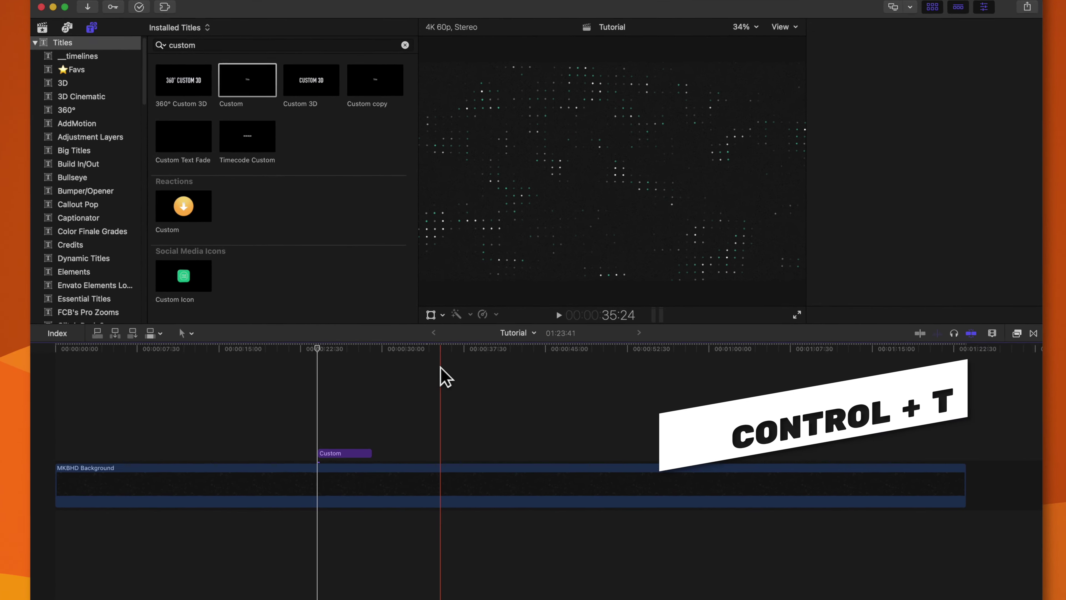
click(361, 453)
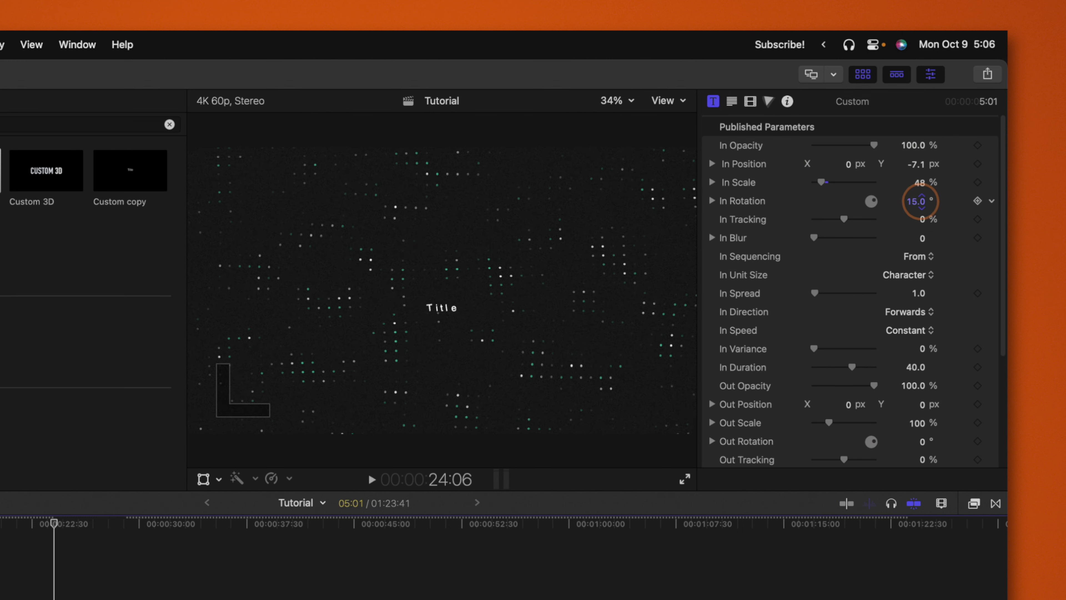
Give the build-in 121% tracking, blur, Random direction and Ease Out speed, then preview it.
drag(926, 224, 984, 215)
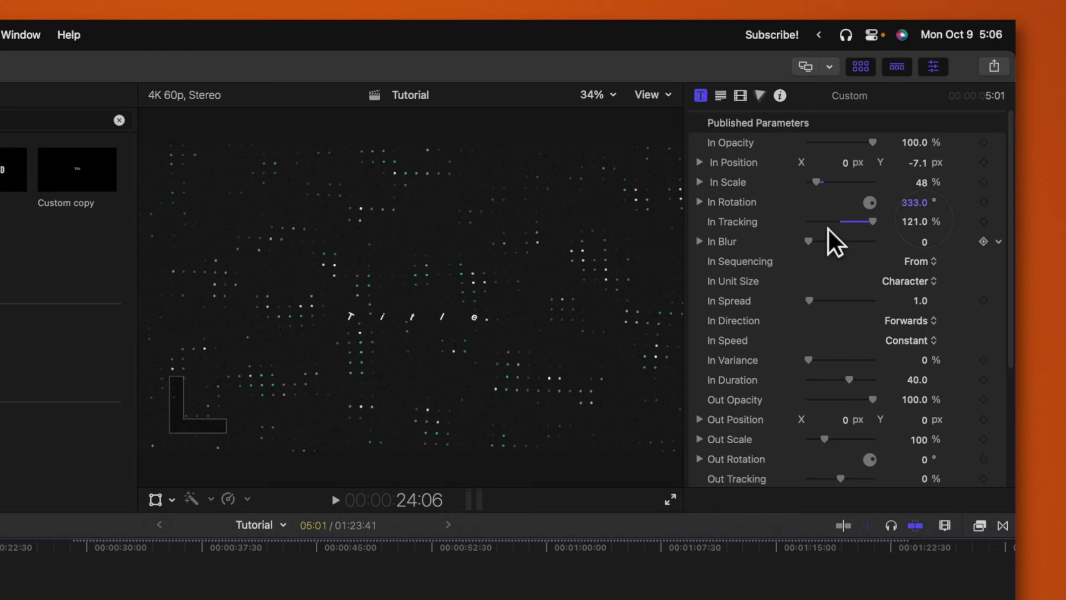
click(838, 237)
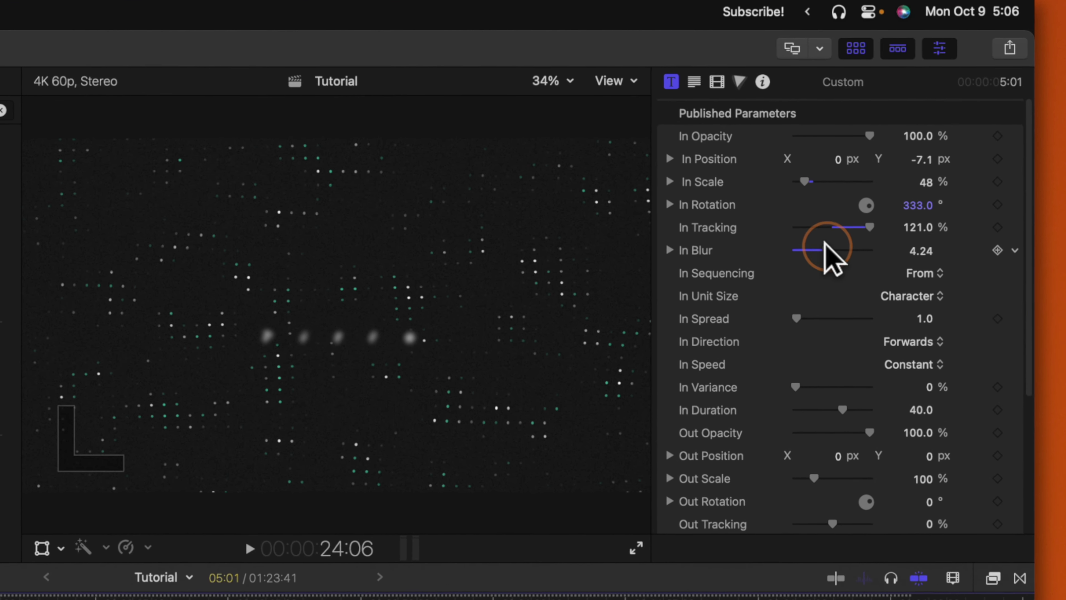
scroll(840, 273, down, 2)
click(925, 318)
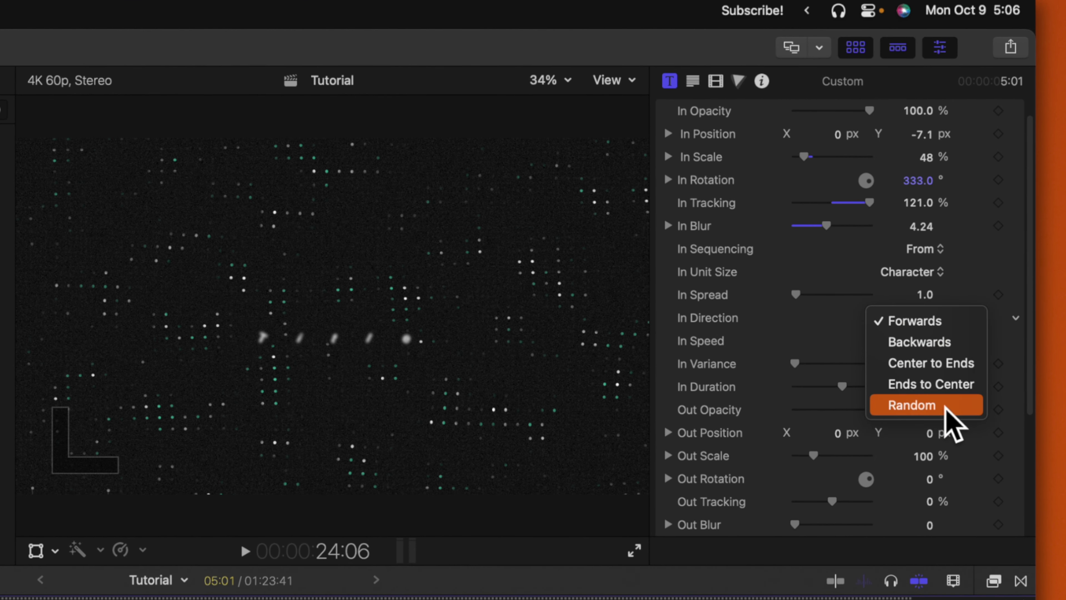
click(913, 340)
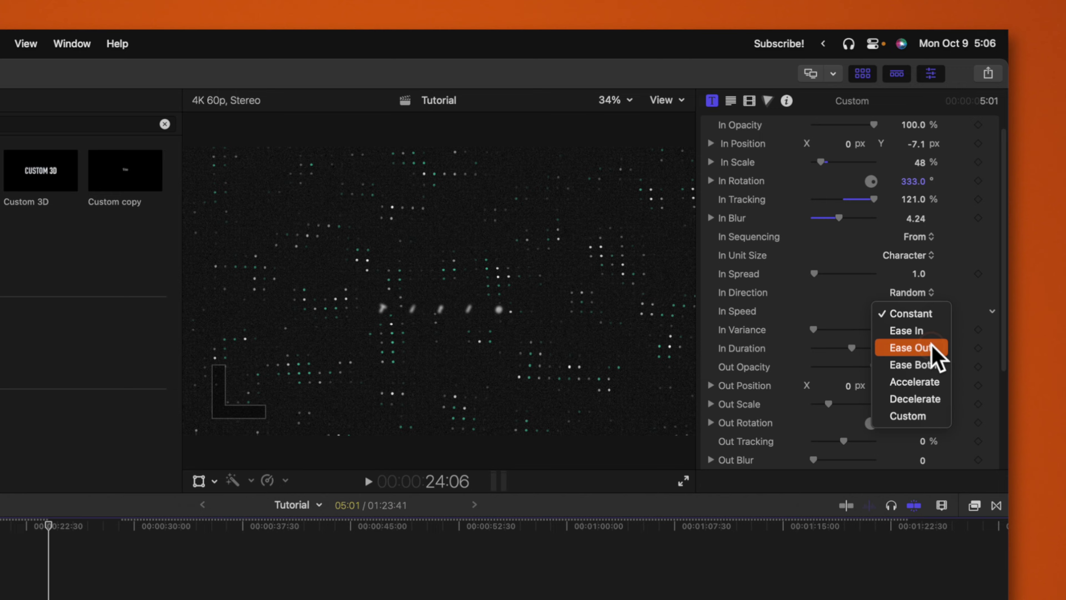
click(931, 348)
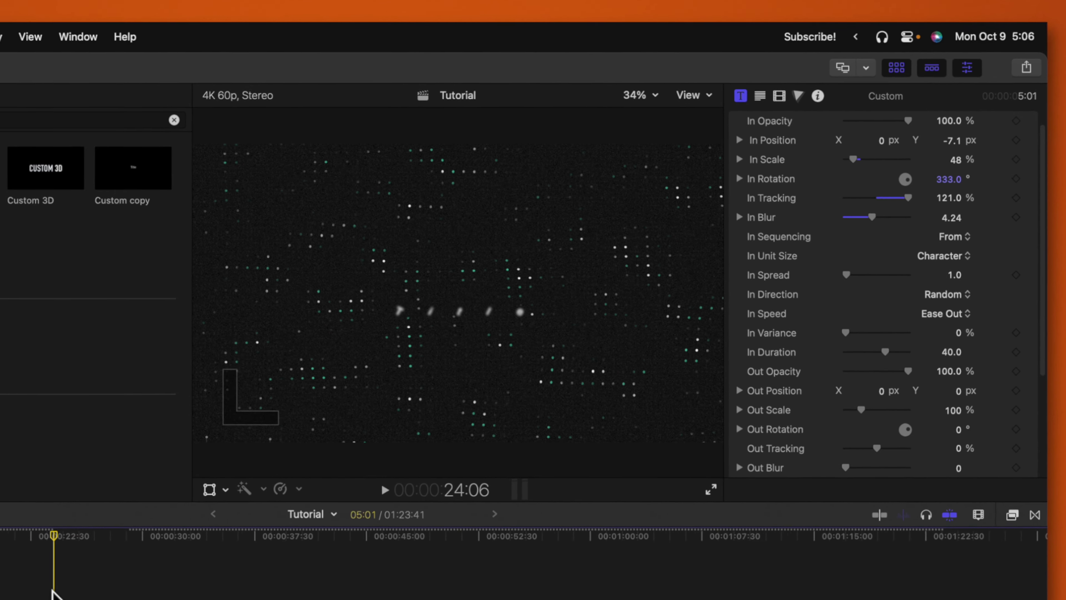
key(space)
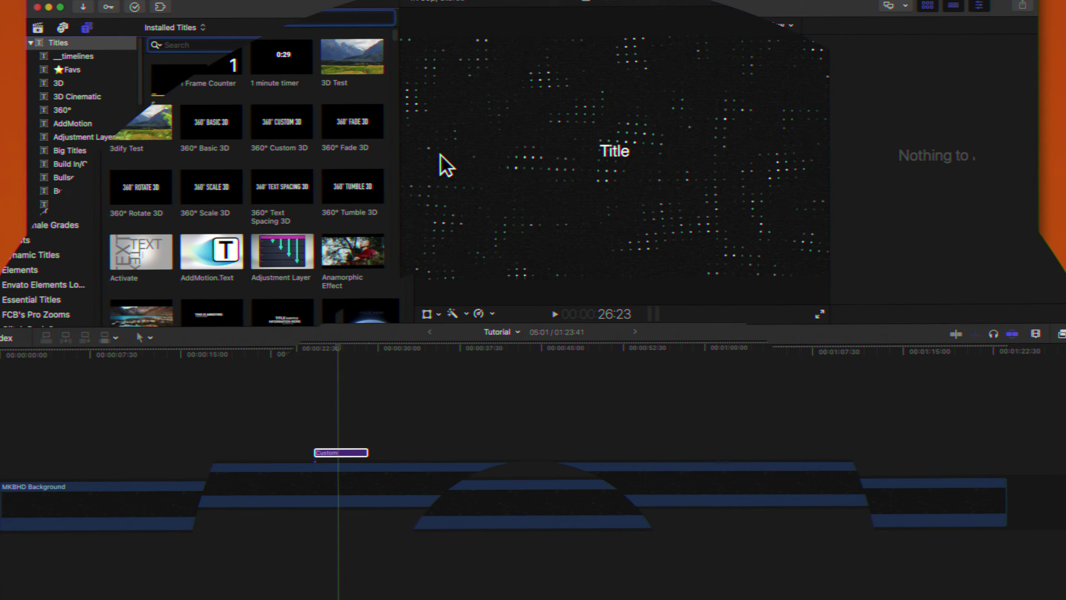
Connect the Pro Zoom lower third from Favs and shift its zoom frame up-left.
click(70, 69)
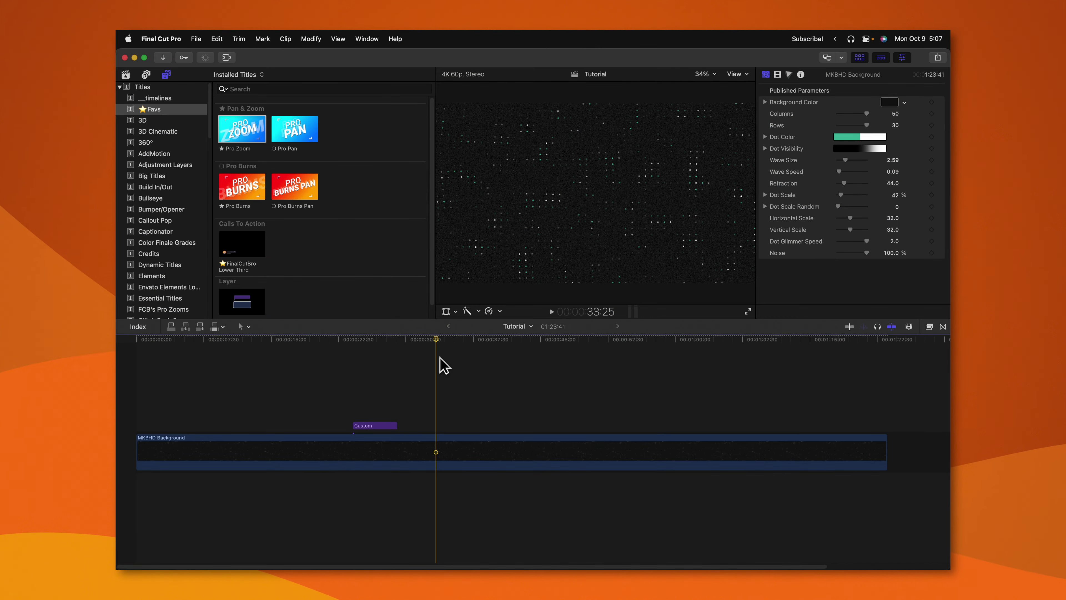
key(ctrl+shift+t)
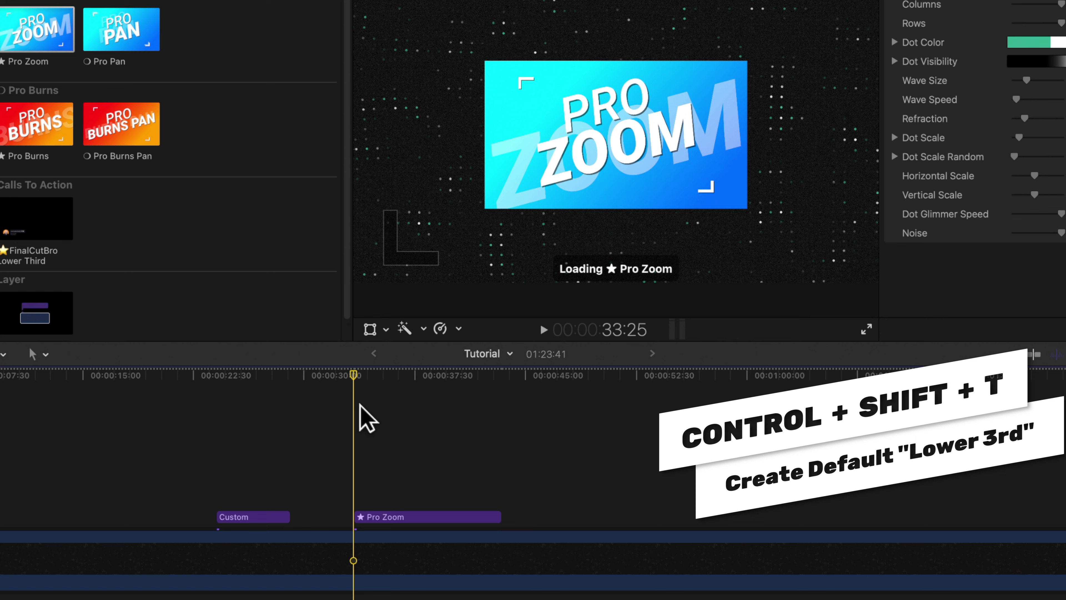
click(383, 516)
drag(667, 157, 591, 126)
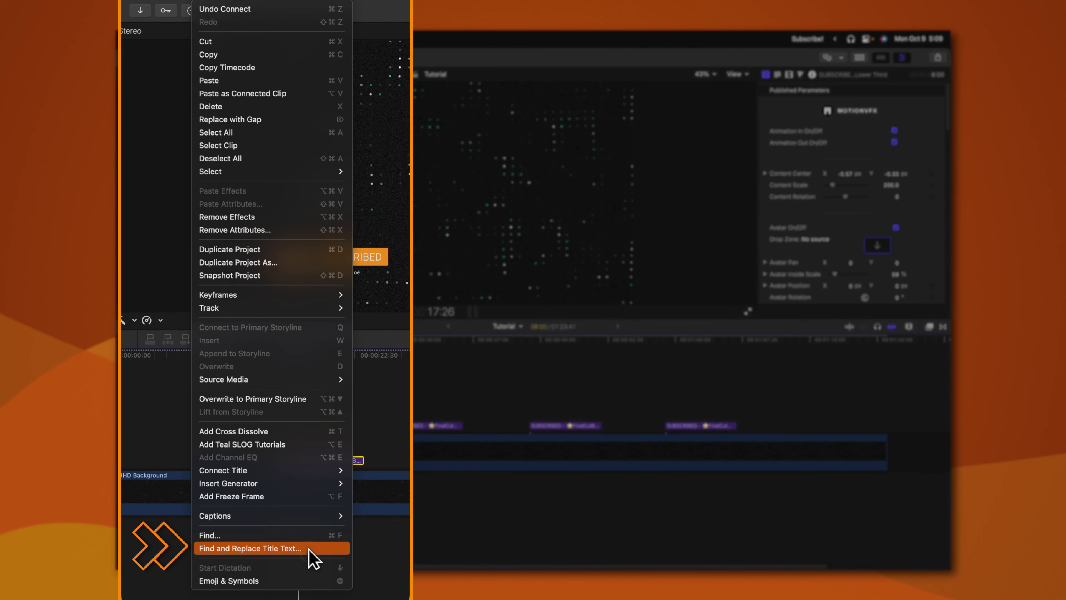
Use Find and Replace Title Text to swap the old channel handle for the new one everywhere.
click(309, 550)
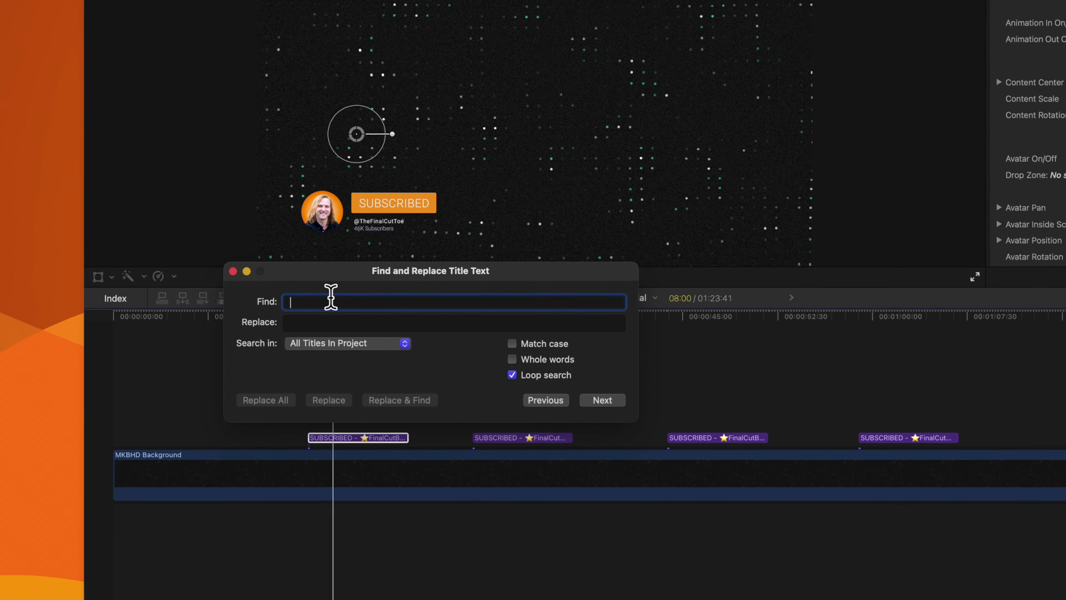
text(@TheFinalCutBro)
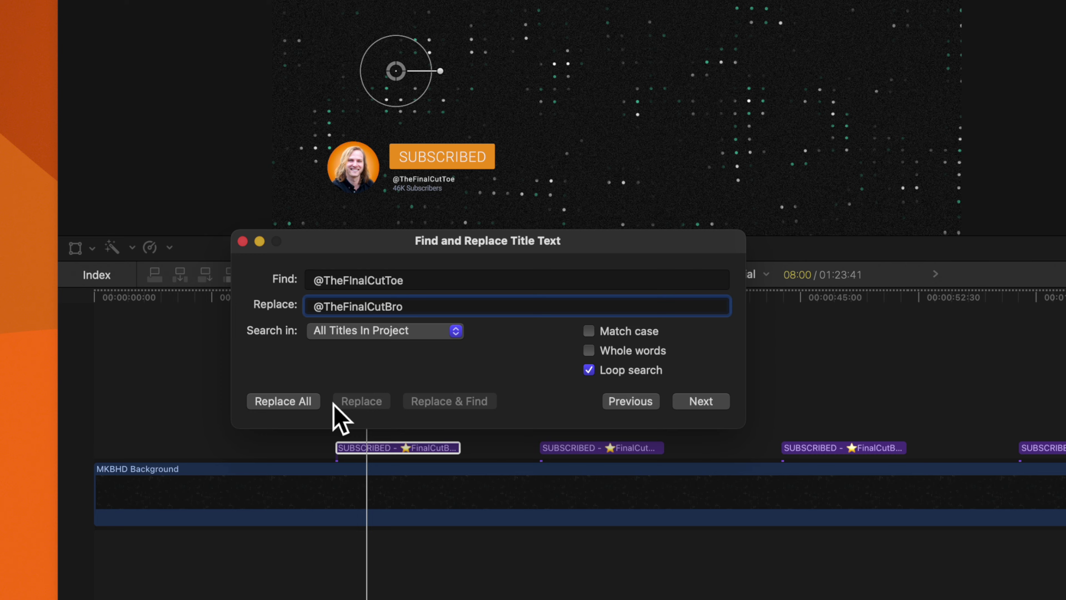
click(306, 401)
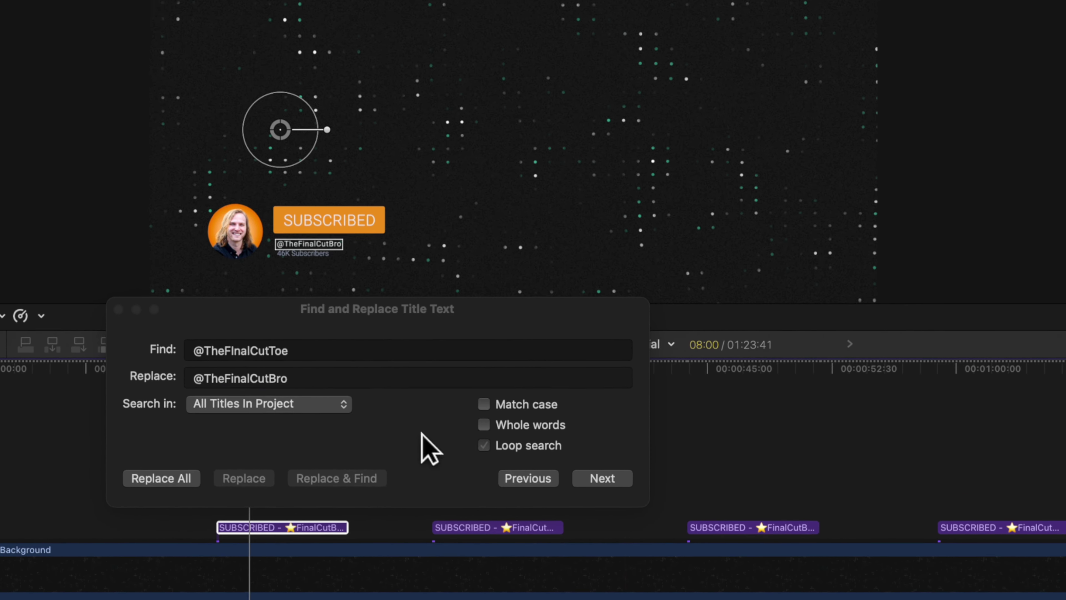
click(83, 336)
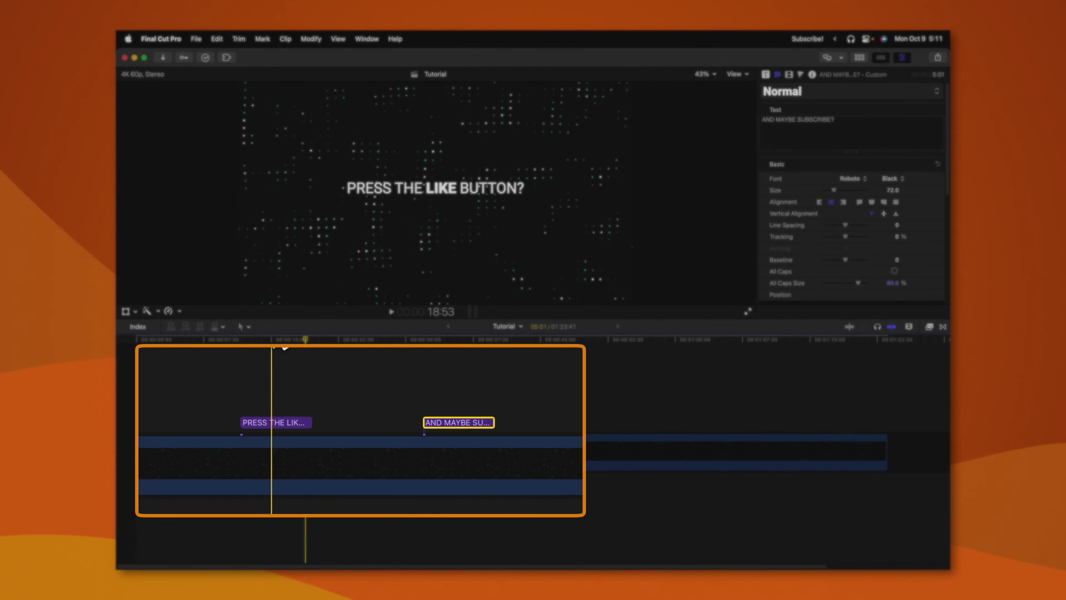
Select the PRESS THE LIKE BUTTON? and AND MAYBE SUBSCRIBE? titles together and show their transform handles.
drag(303, 370, 326, 406)
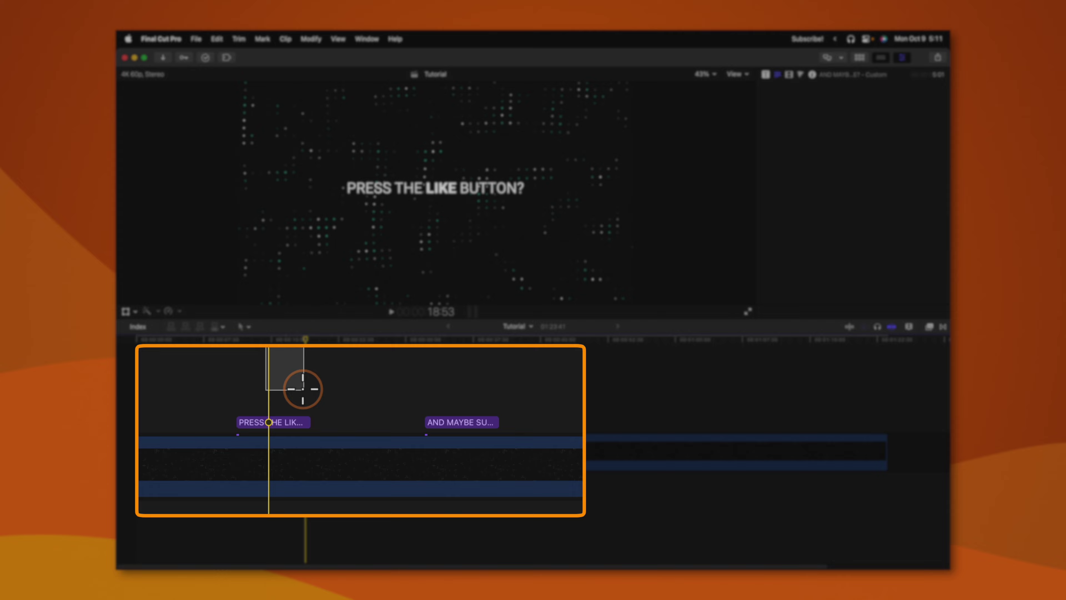
drag(406, 431, 452, 441)
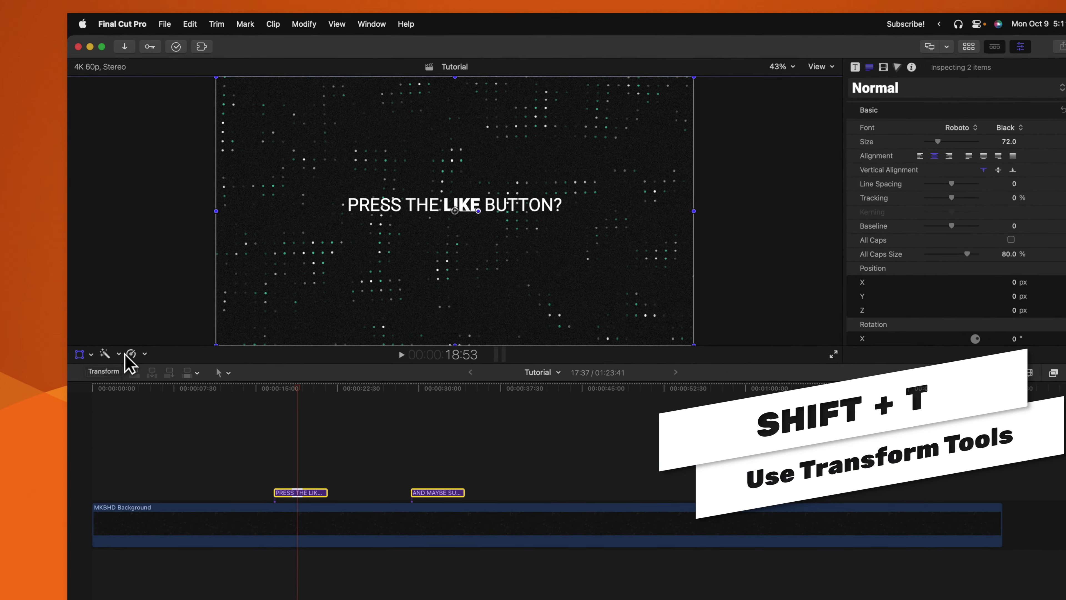
key(shift+t)
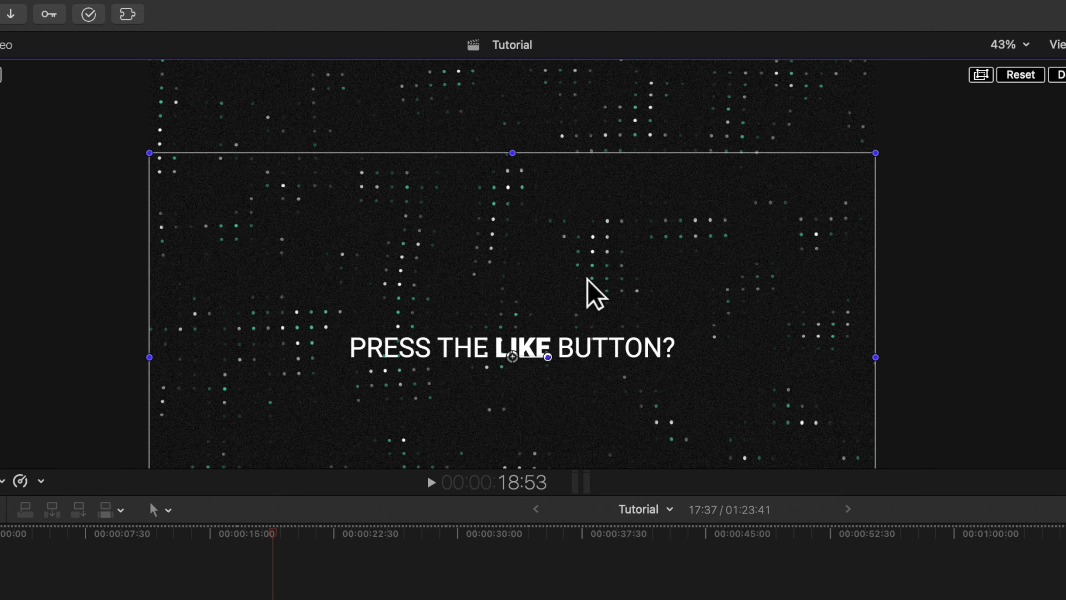
click(280, 588)
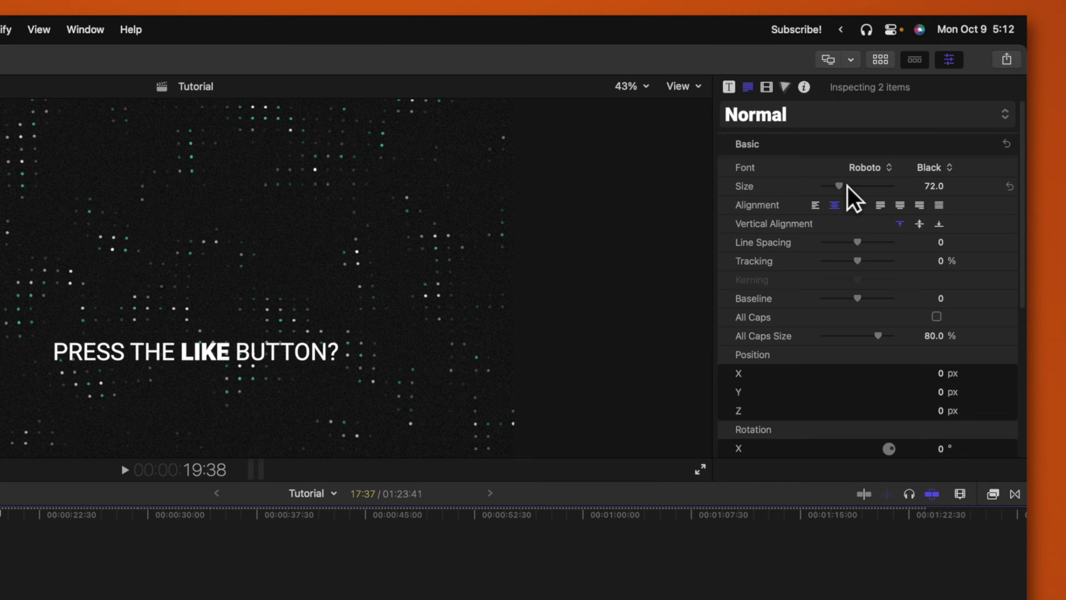
Set both titles to size 113, 18.08% tracking and an Orange face color.
drag(847, 186, 858, 186)
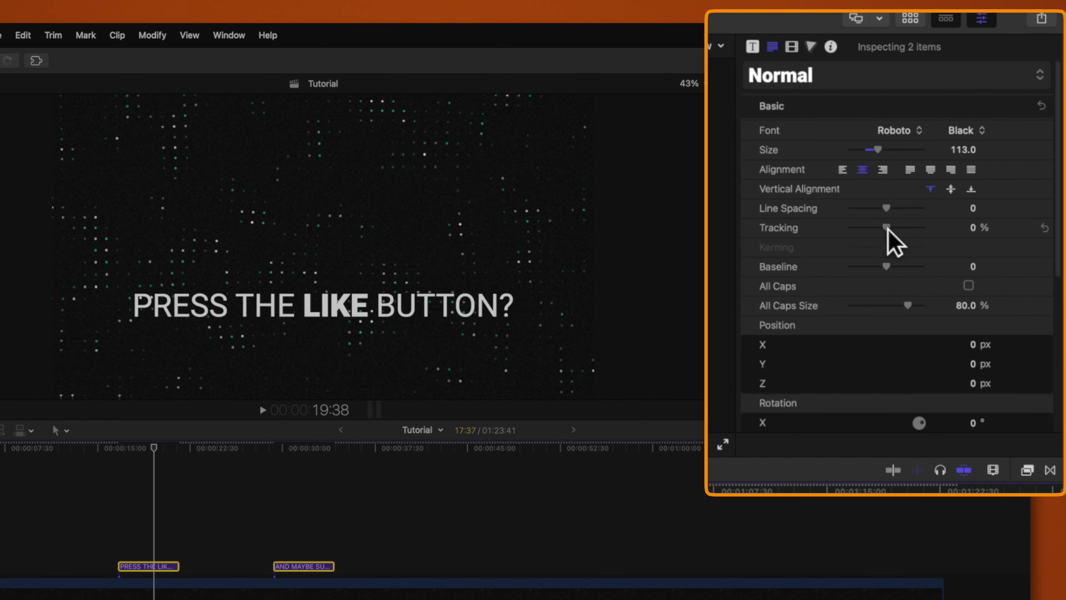
drag(888, 229, 893, 228)
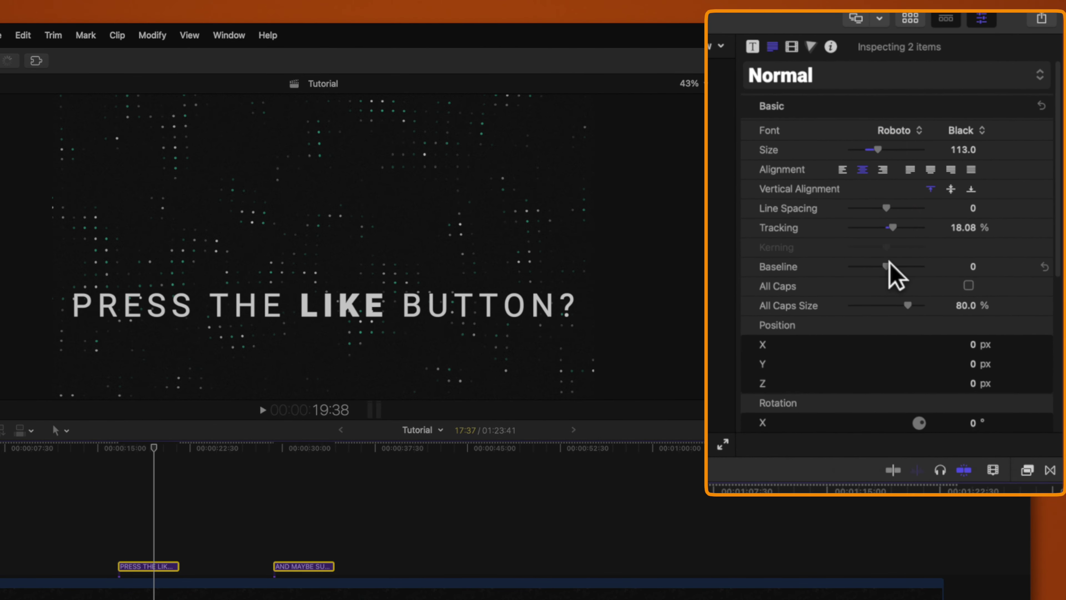
scroll(889, 262, down, 5)
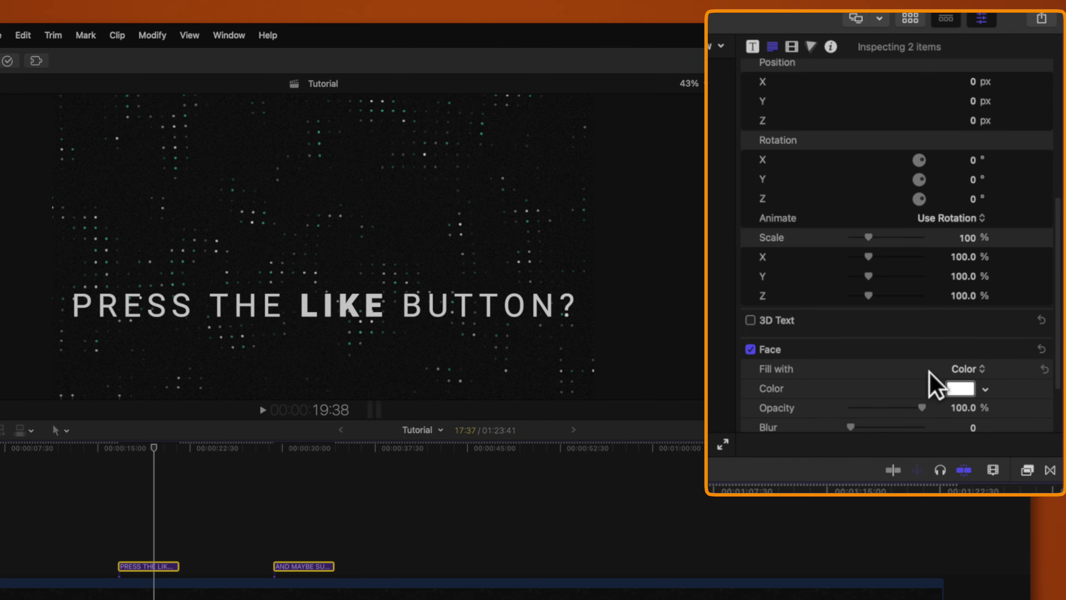
click(959, 389)
click(570, 426)
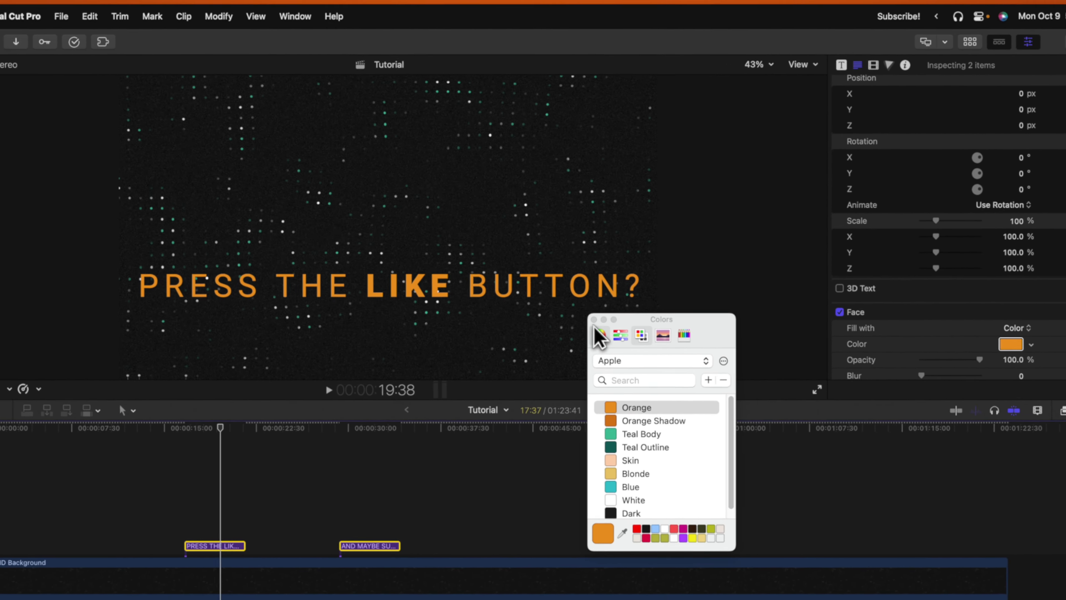
click(594, 320)
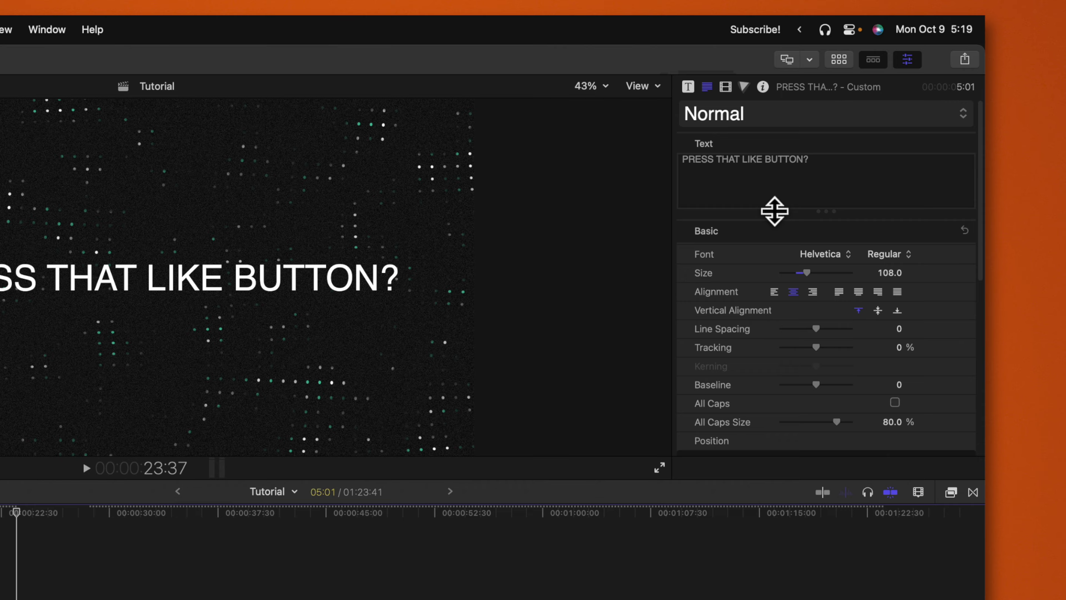
Switch the title's face fill from a solid color to Gradient.
scroll(774, 210, down, 10)
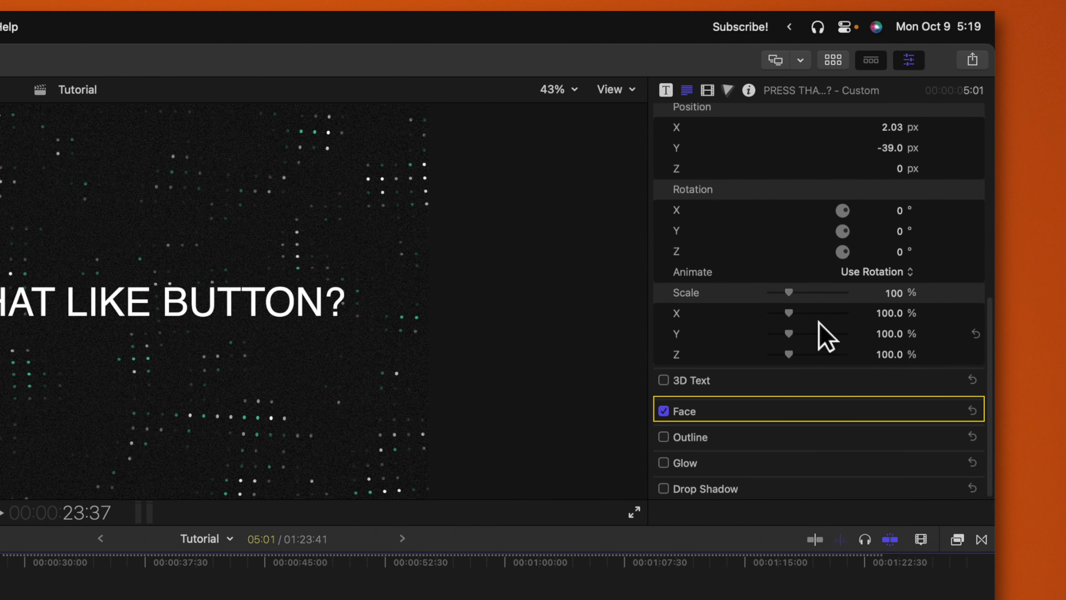
click(954, 410)
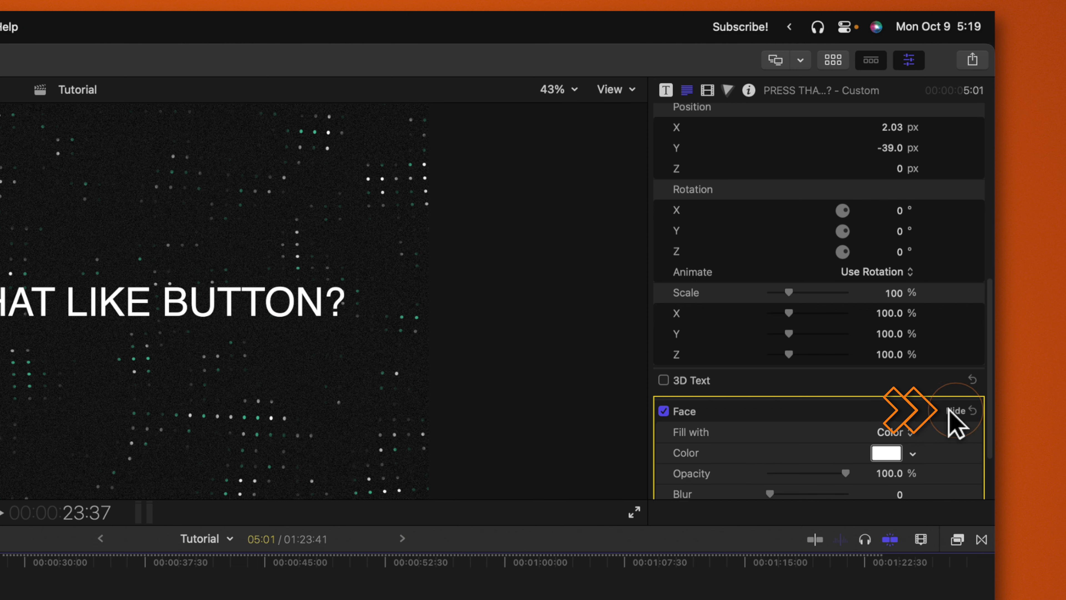
scroll(923, 426, down, 2)
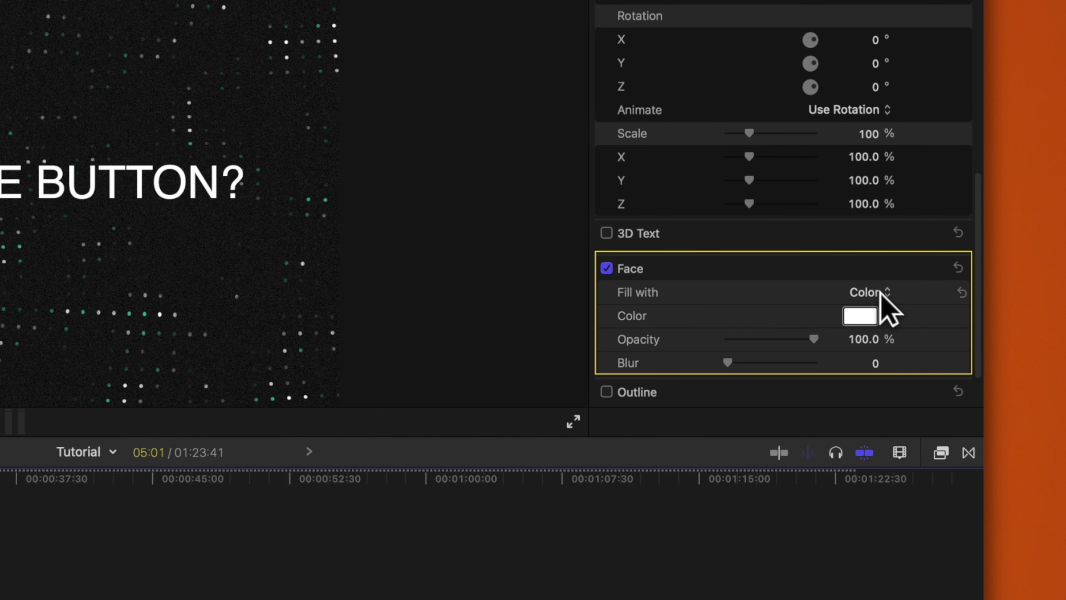
click(893, 310)
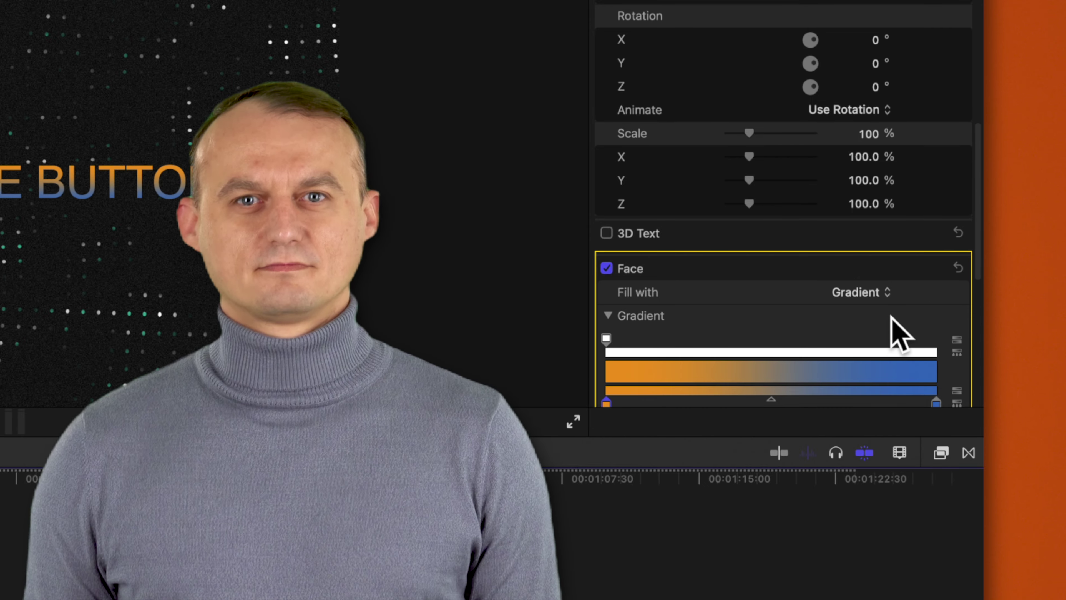
Fade the top opacity stop to 0% and move the blue color stop to 72.53%.
scroll(892, 329, down, 2)
scroll(664, 321, down, 2)
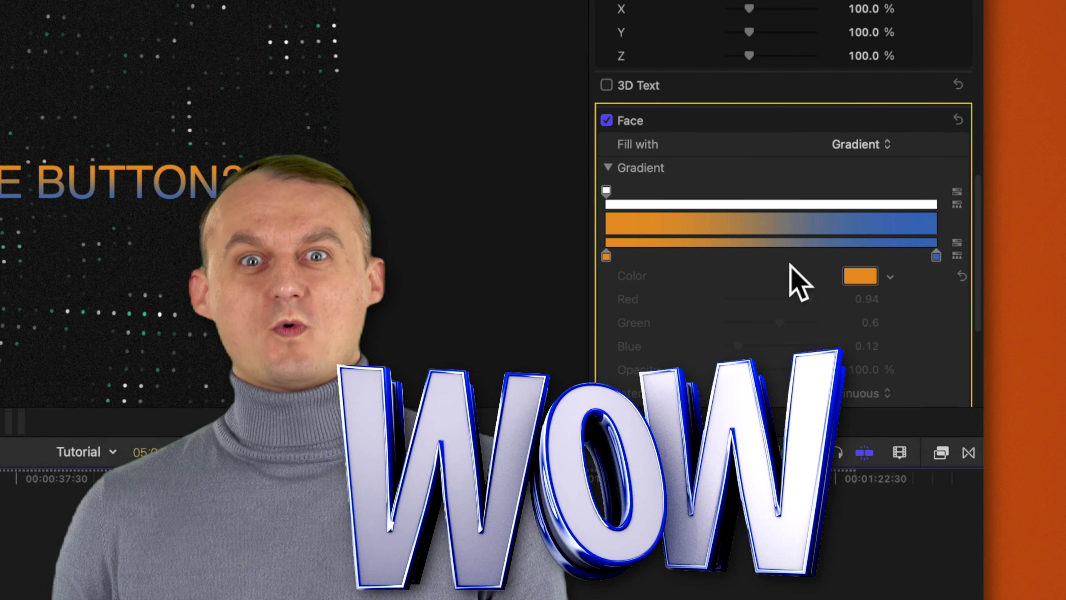
scroll(755, 260, down, 1)
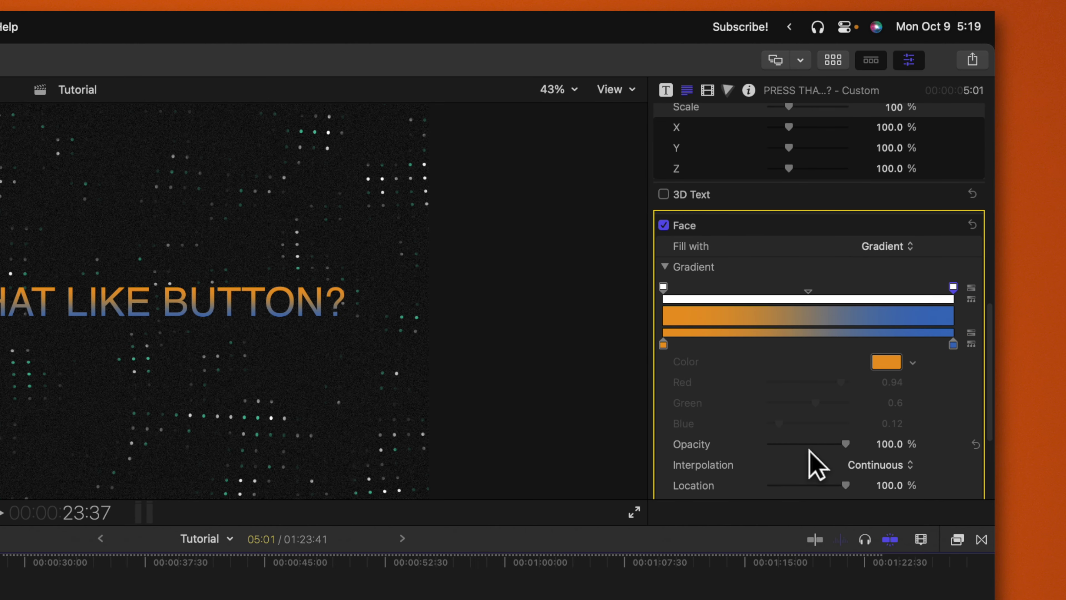
drag(823, 442, 583, 445)
scroll(792, 373, down, 3)
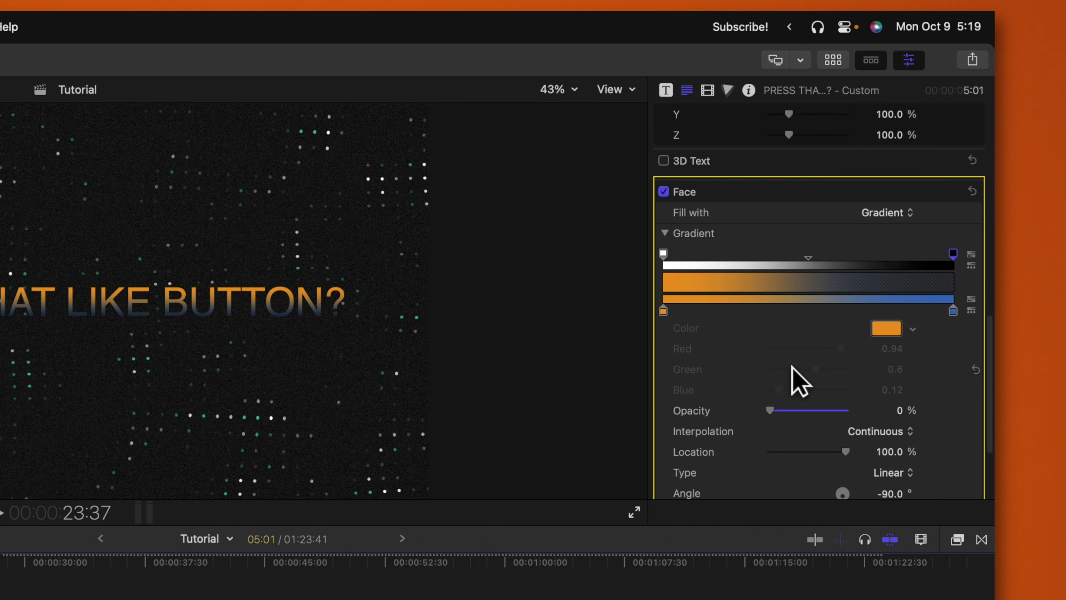
drag(924, 310, 877, 310)
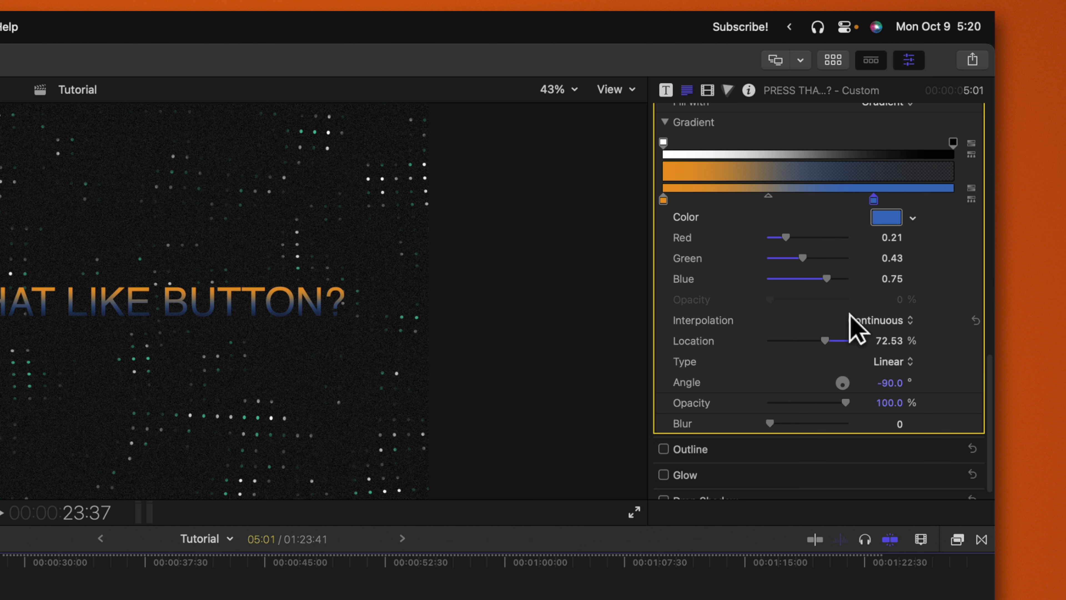
scroll(856, 328, up, 3)
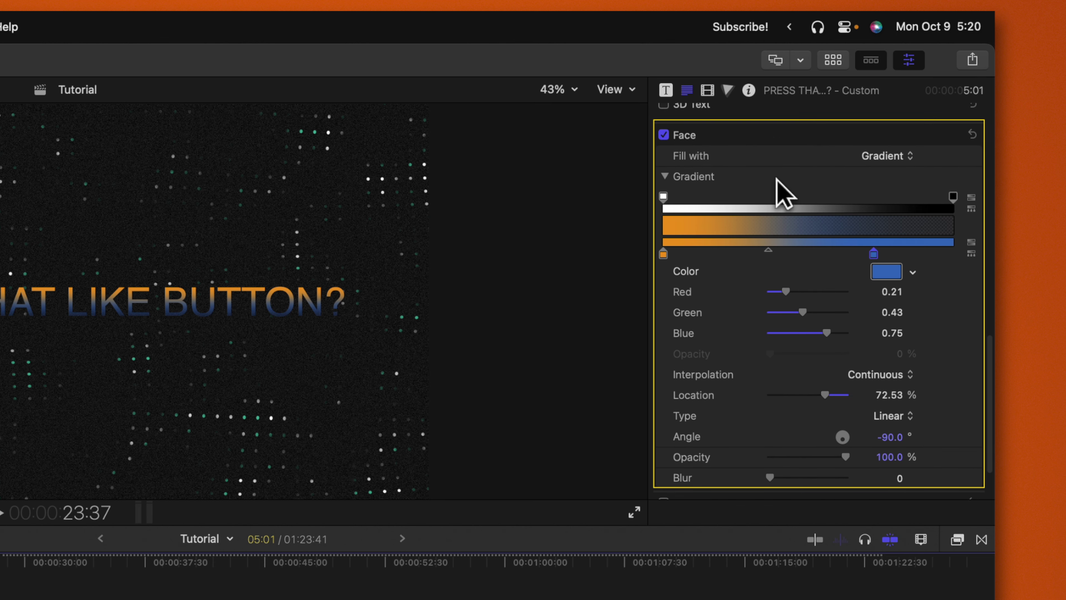
Collapse the Face section, enable Outline on the title text and expand its settings.
click(950, 135)
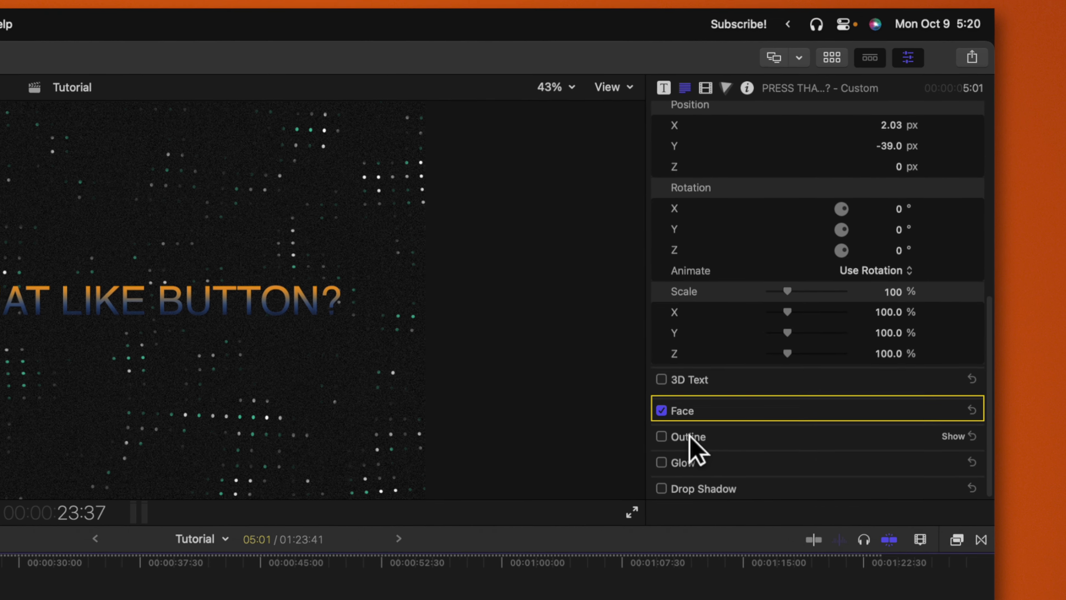
click(534, 412)
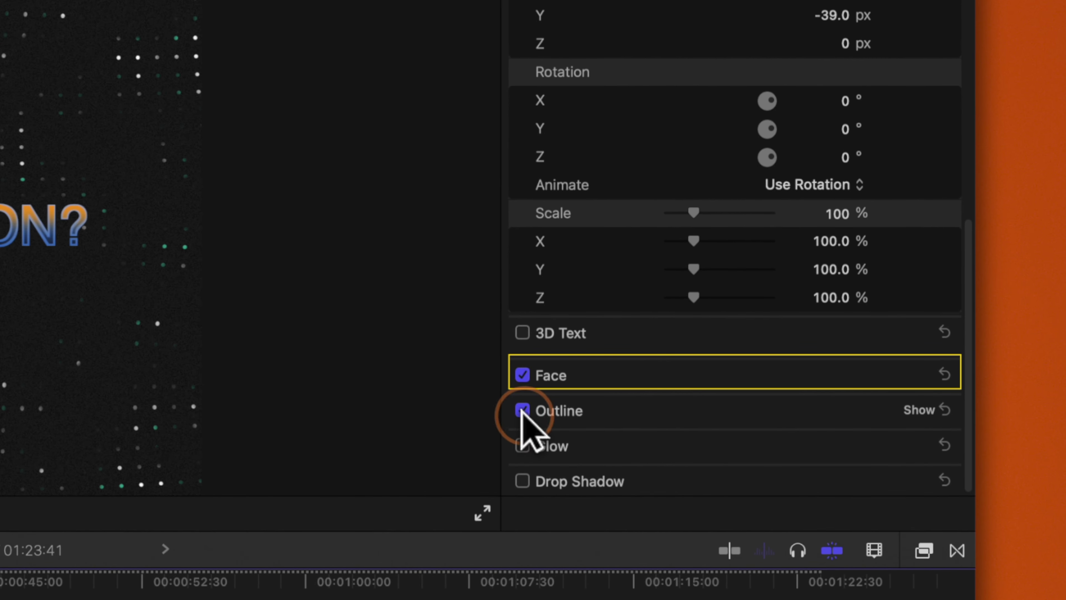
click(913, 409)
scroll(828, 440, down, 10)
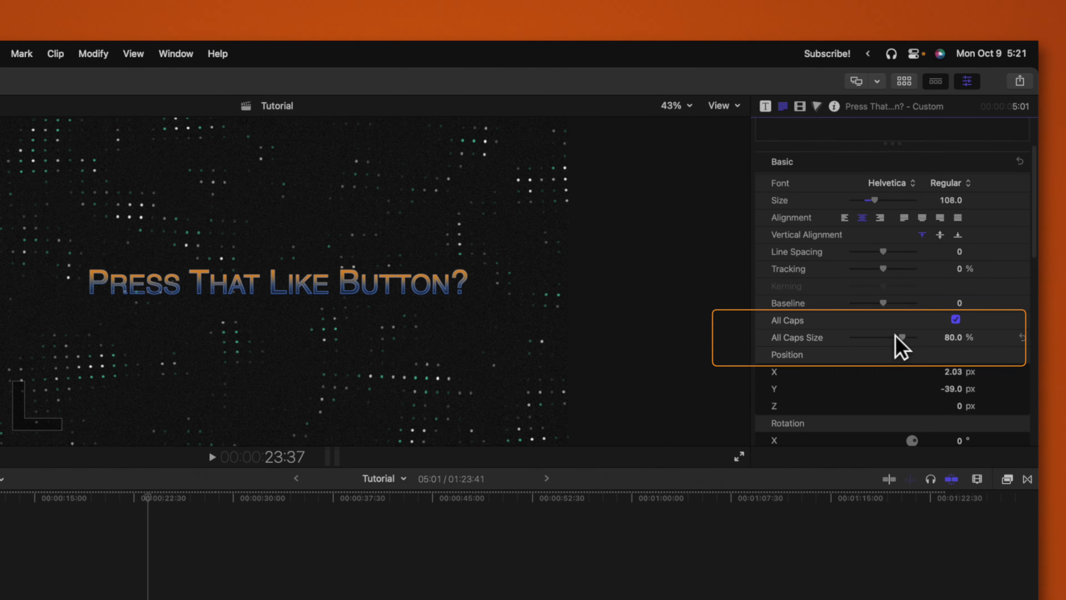
Raise All Caps Size to 100% so the gradient title shows full-size capitals.
drag(901, 337, 1030, 317)
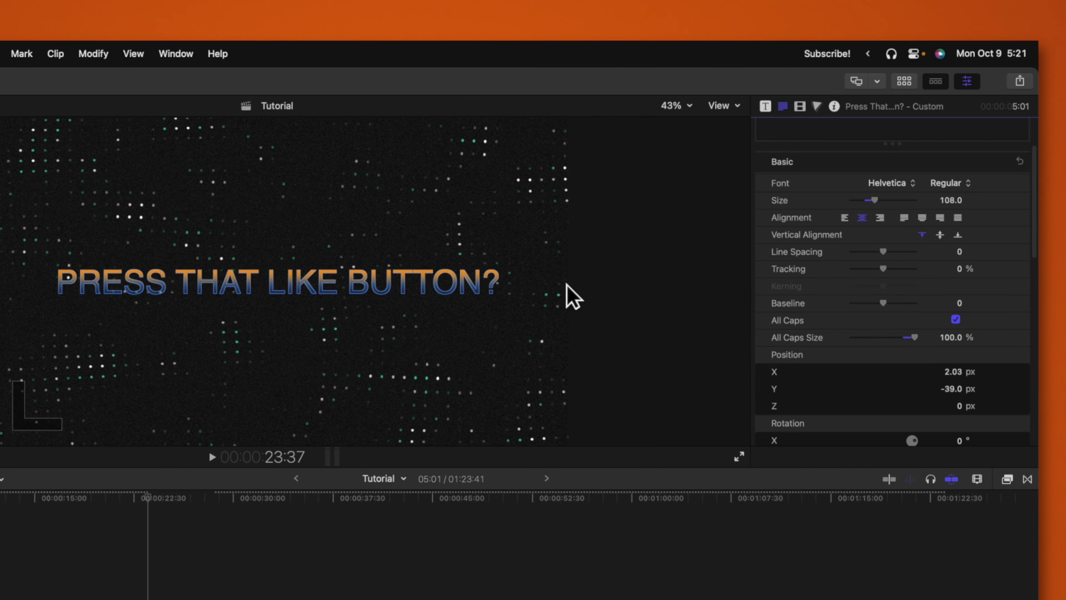
scroll(882, 306, up, 3)
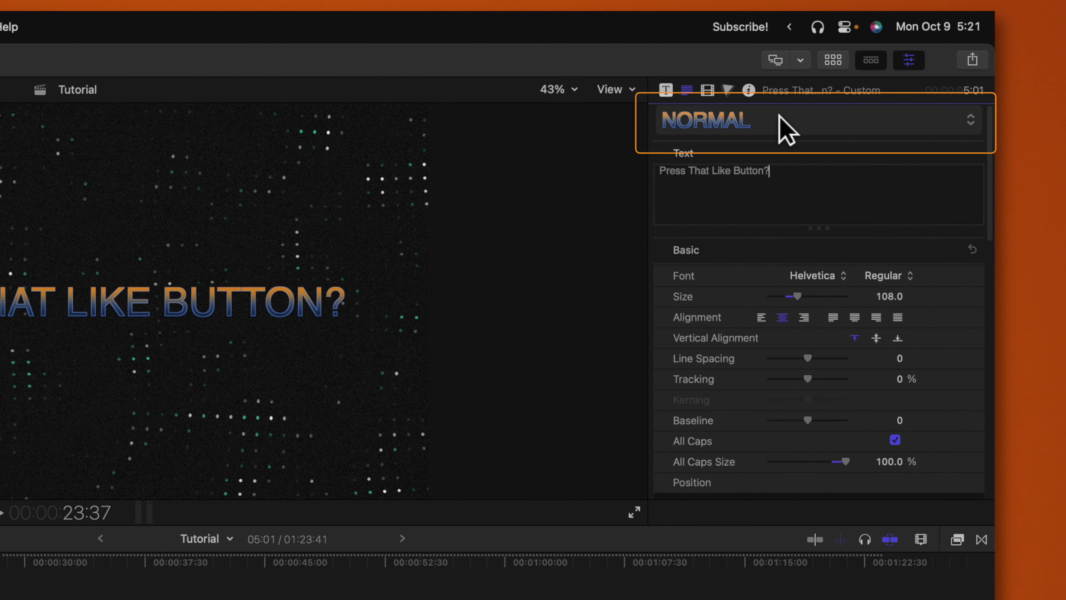
Open the NORMAL text style preset menu to browse the saved presets.
click(798, 123)
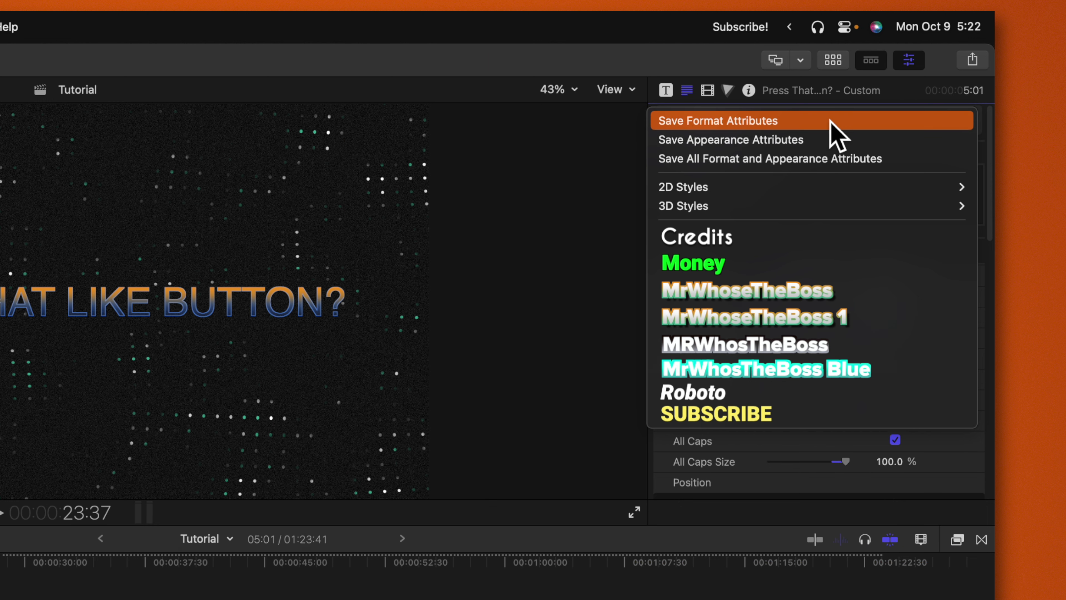
click(978, 164)
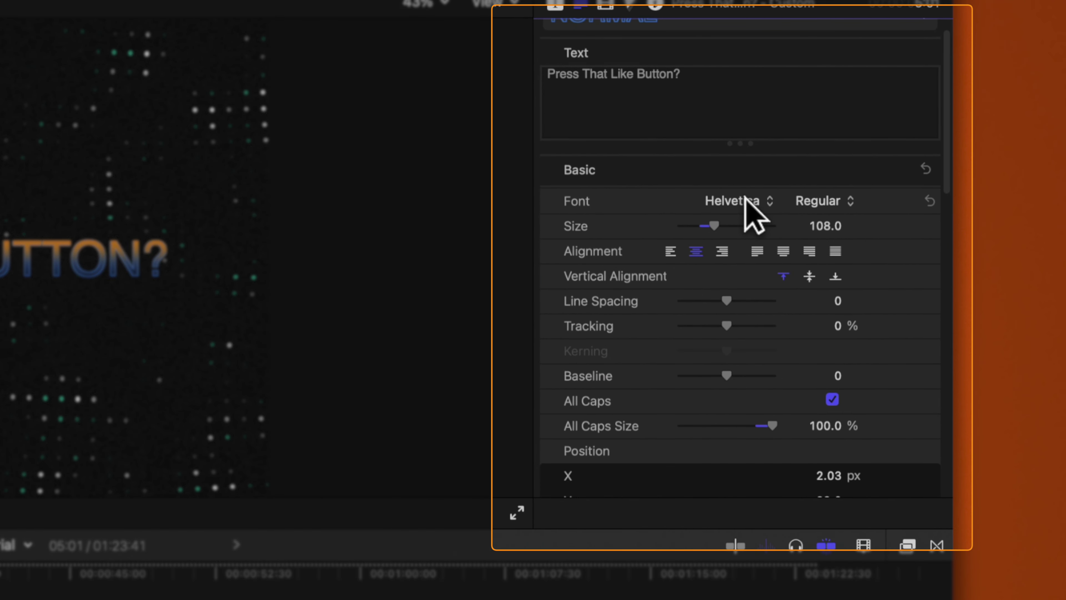
scroll(667, 257, down, 2)
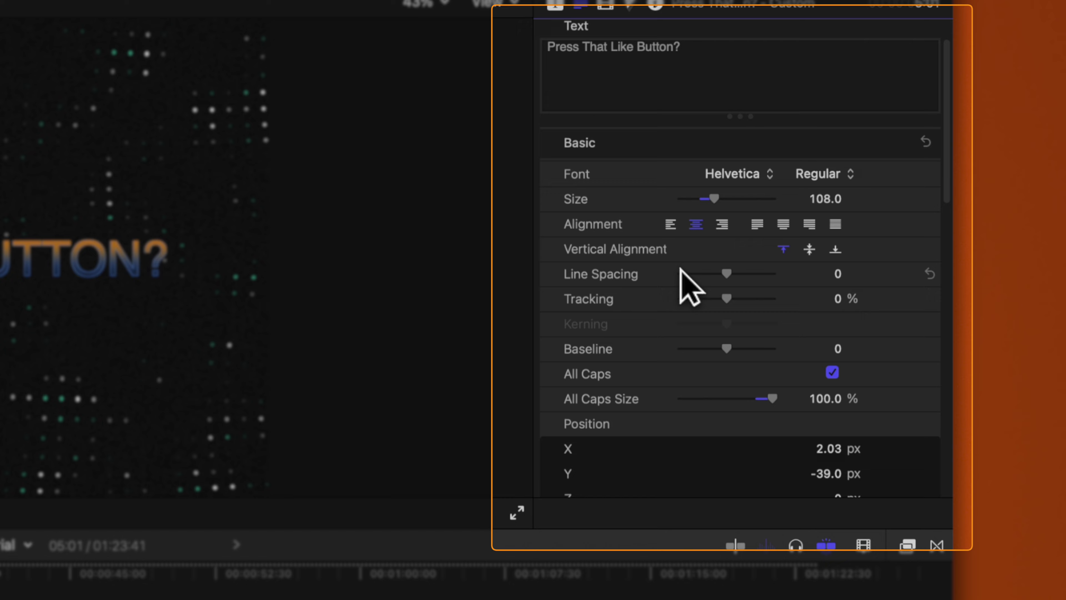
scroll(647, 297, down, 4)
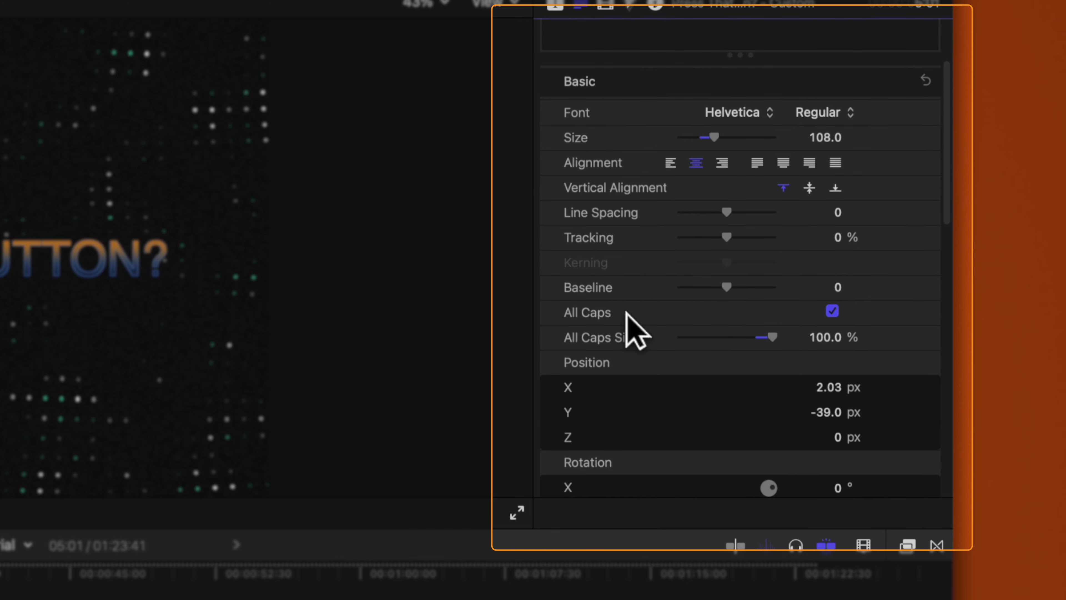
scroll(636, 333, down, 20)
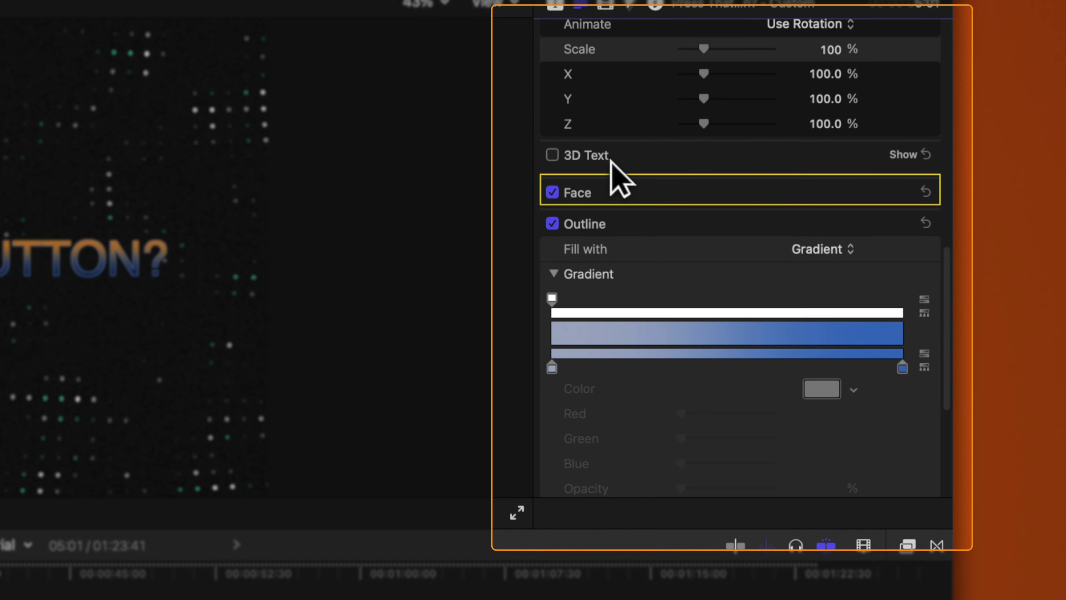
scroll(615, 216, down, 16)
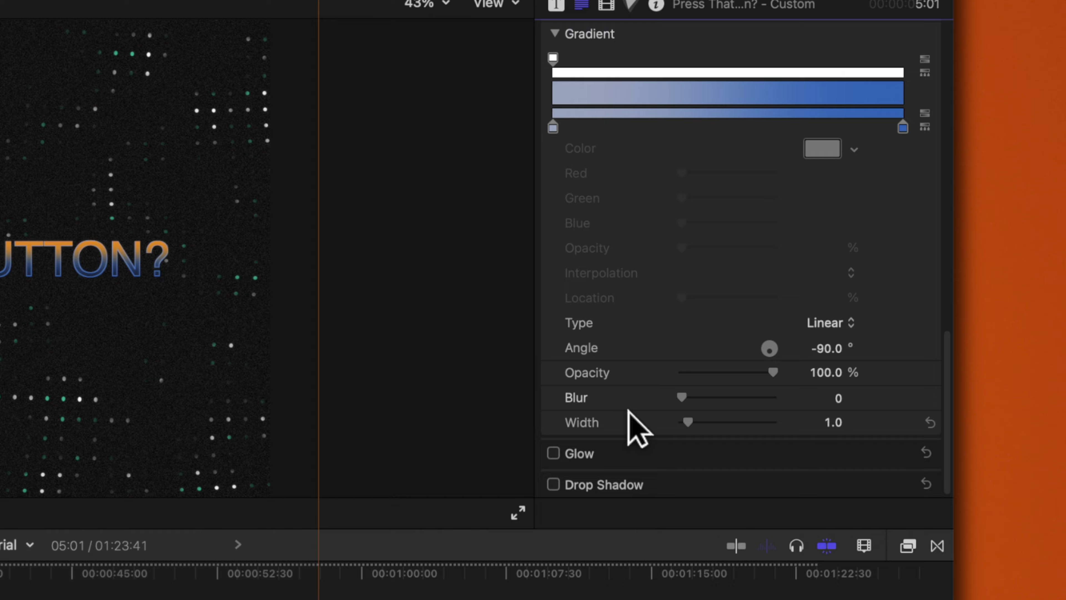
click(769, 76)
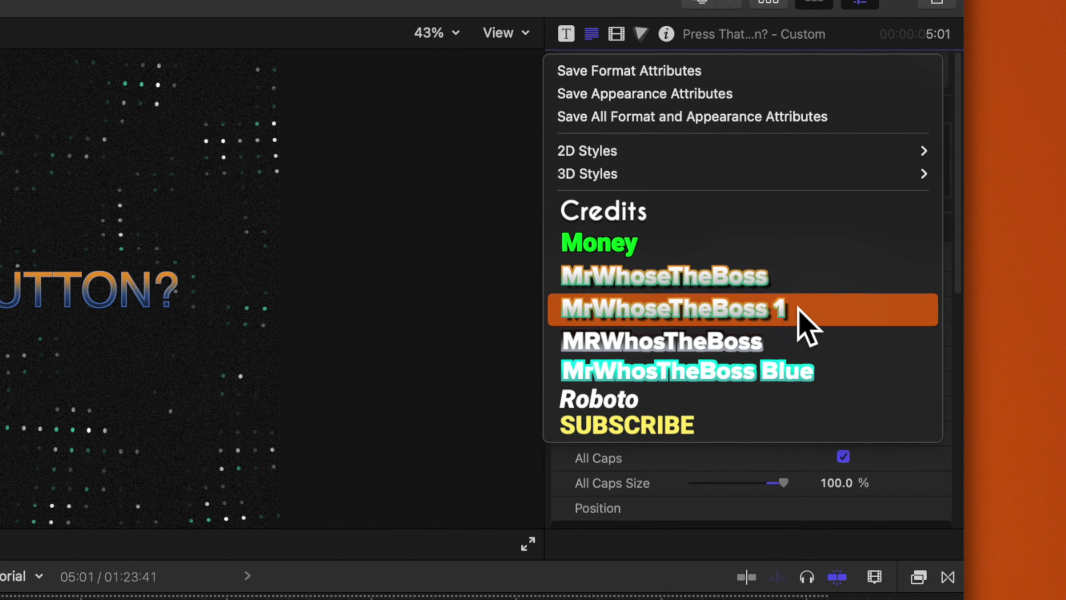
click(785, 313)
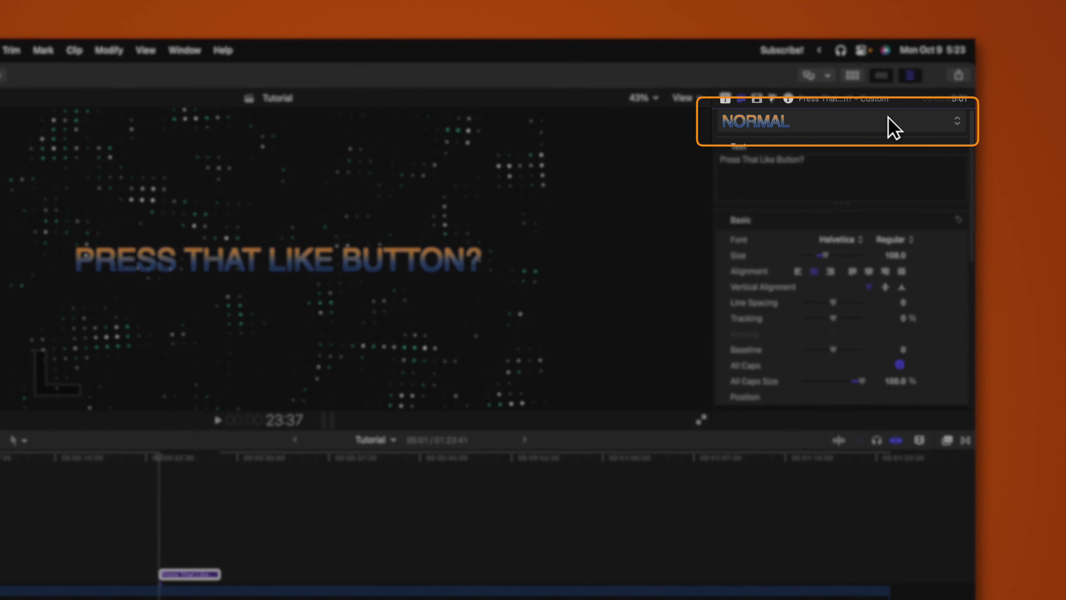
click(893, 127)
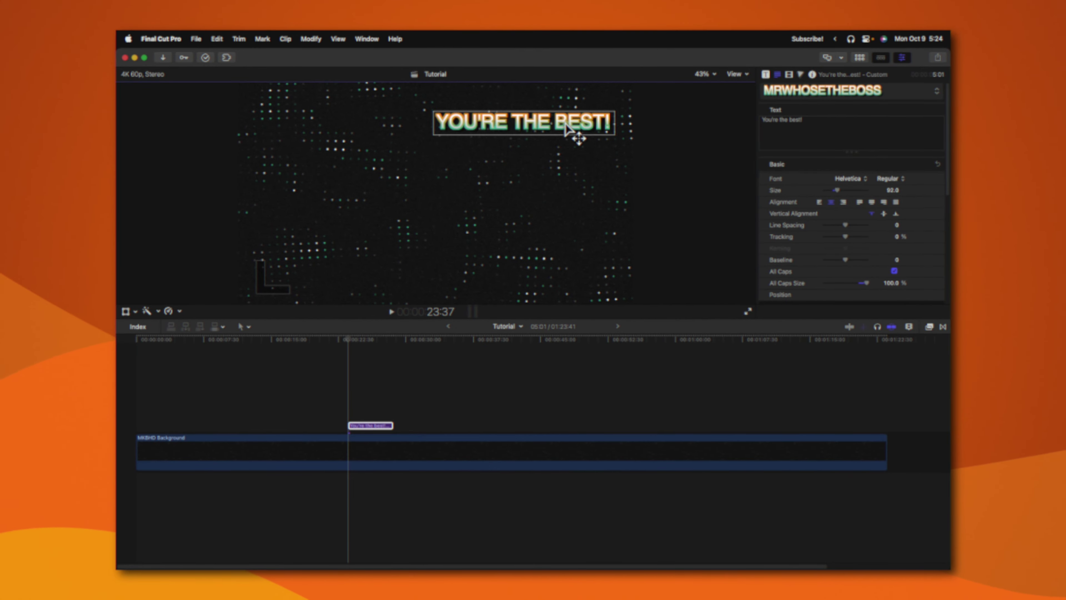
Drag the YOU'RE THE BEST! title around the viewer until it sits on the centre guides.
drag(578, 132, 439, 136)
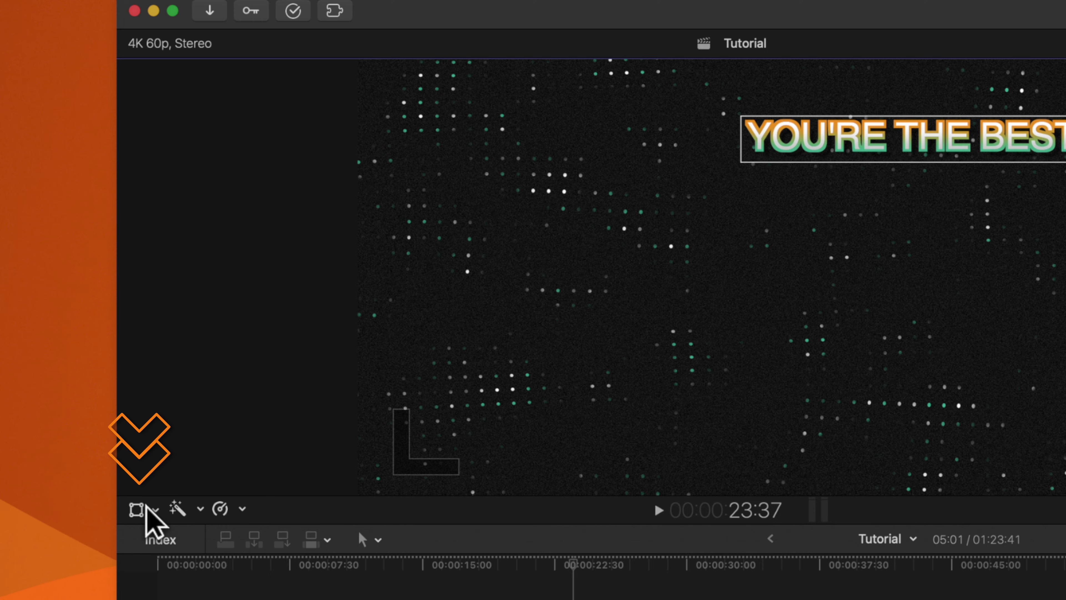
click(139, 509)
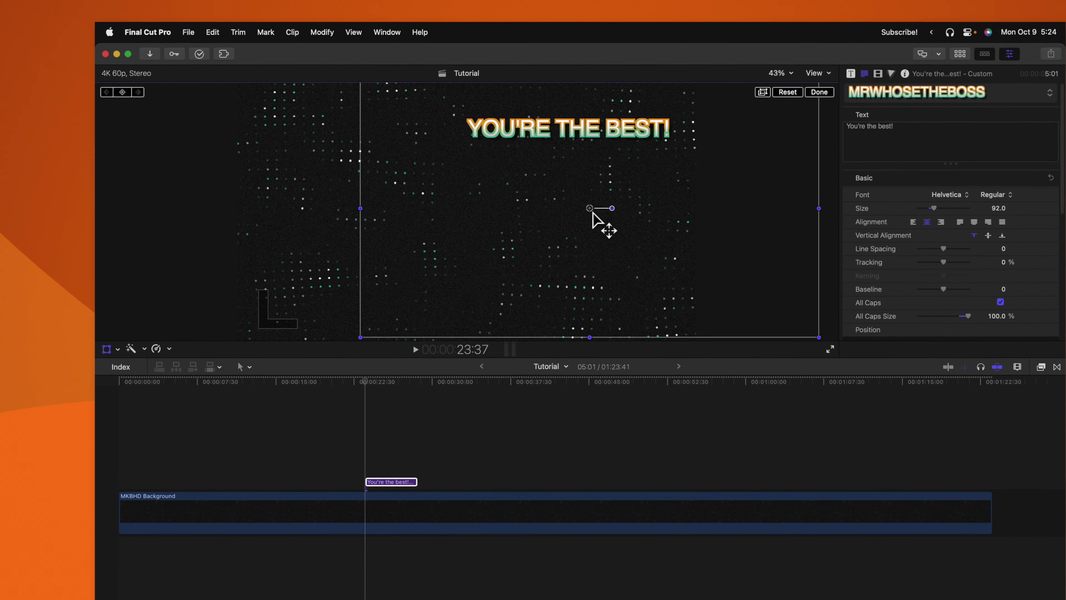
click(526, 197)
drag(719, 279, 575, 281)
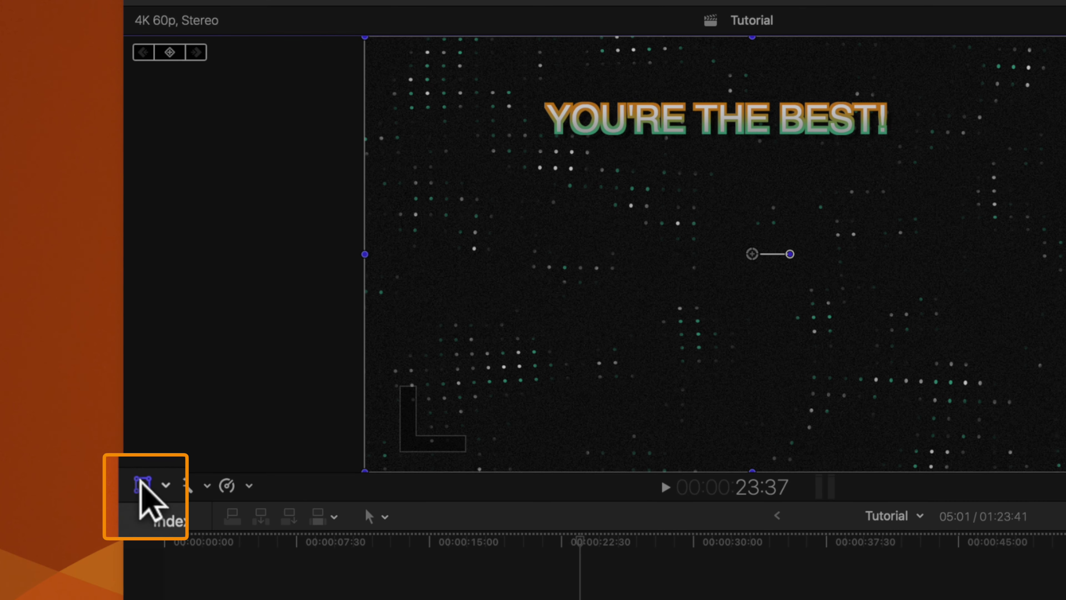
click(143, 485)
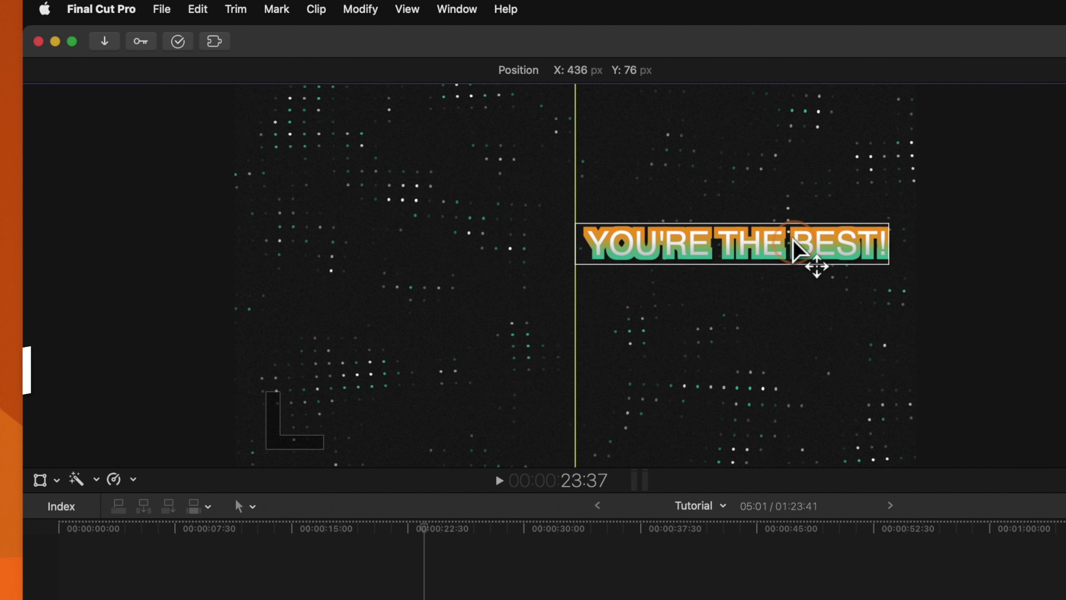
drag(699, 193, 486, 207)
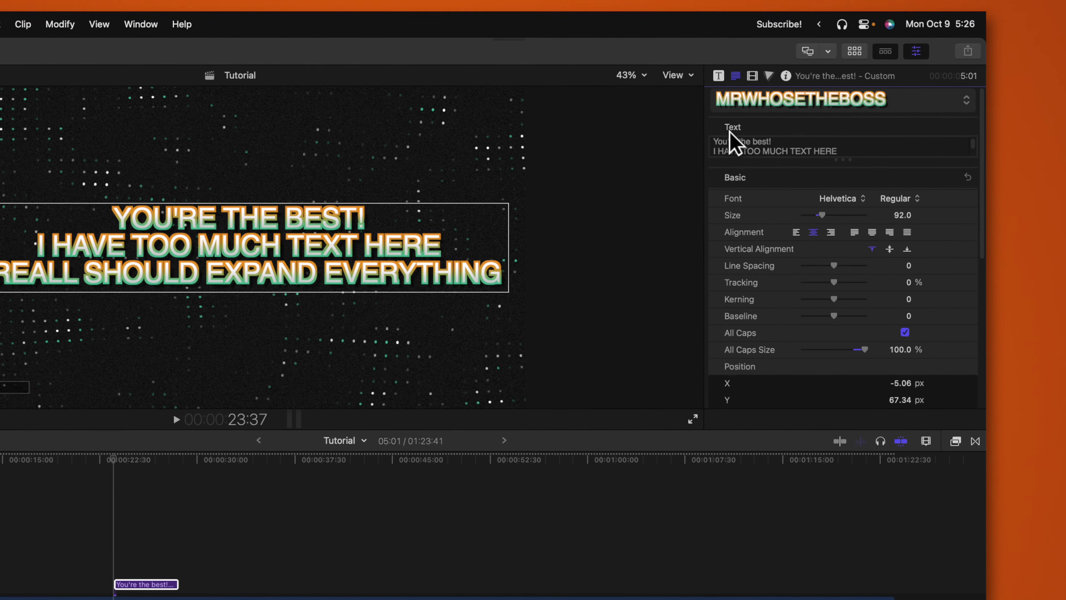
Enlarge the Text inspector's text field so all three title lines are visible.
click(744, 158)
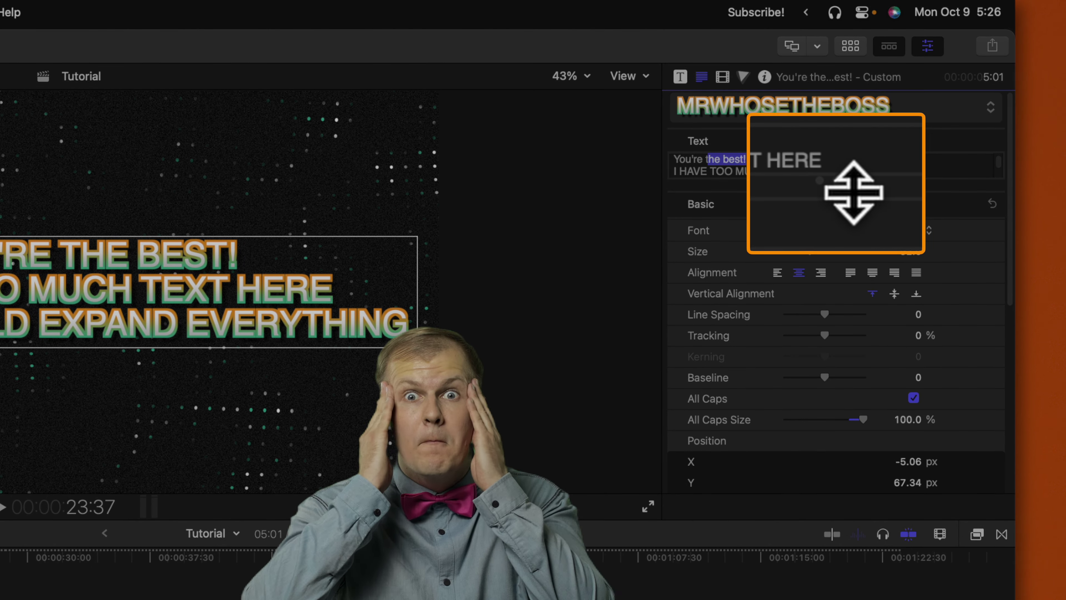
drag(838, 180, 864, 458)
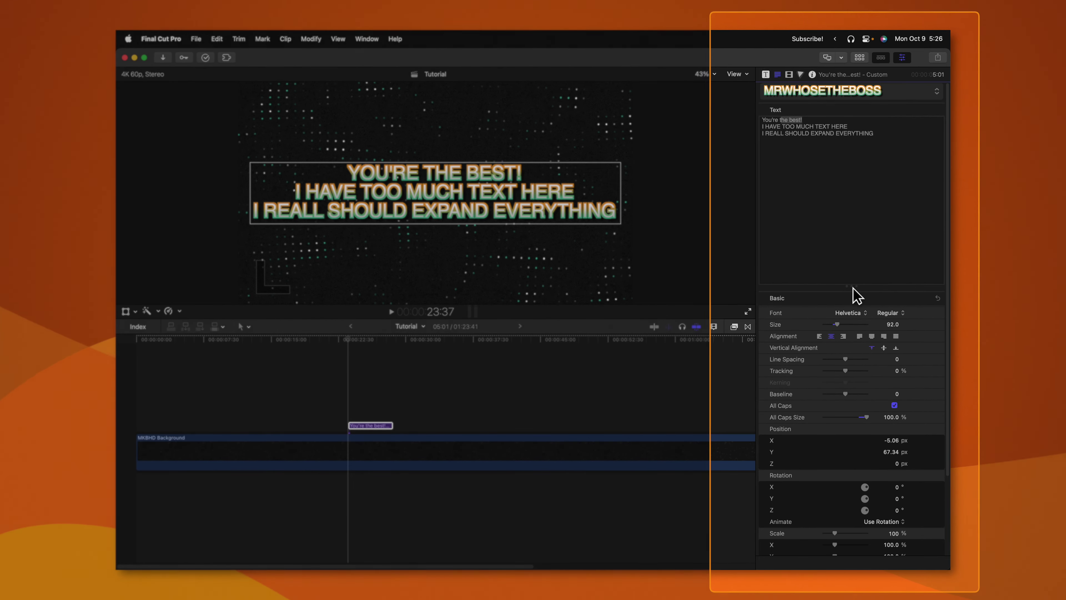
drag(852, 290, 829, 453)
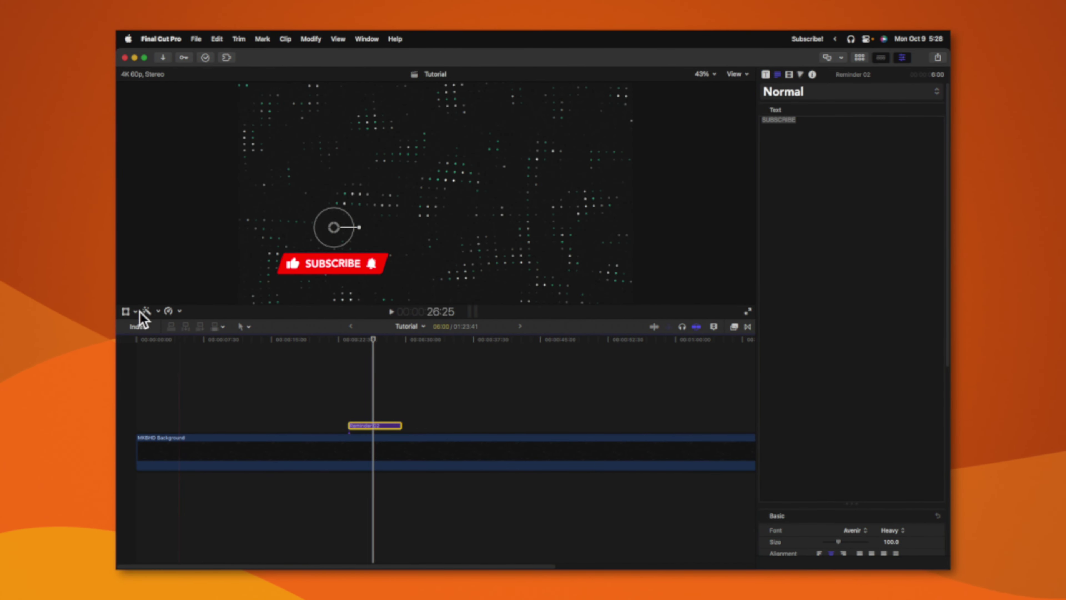
Nudge the Subscribe title up and right, then make it a compound clip named Tutorial Clip.
click(105, 312)
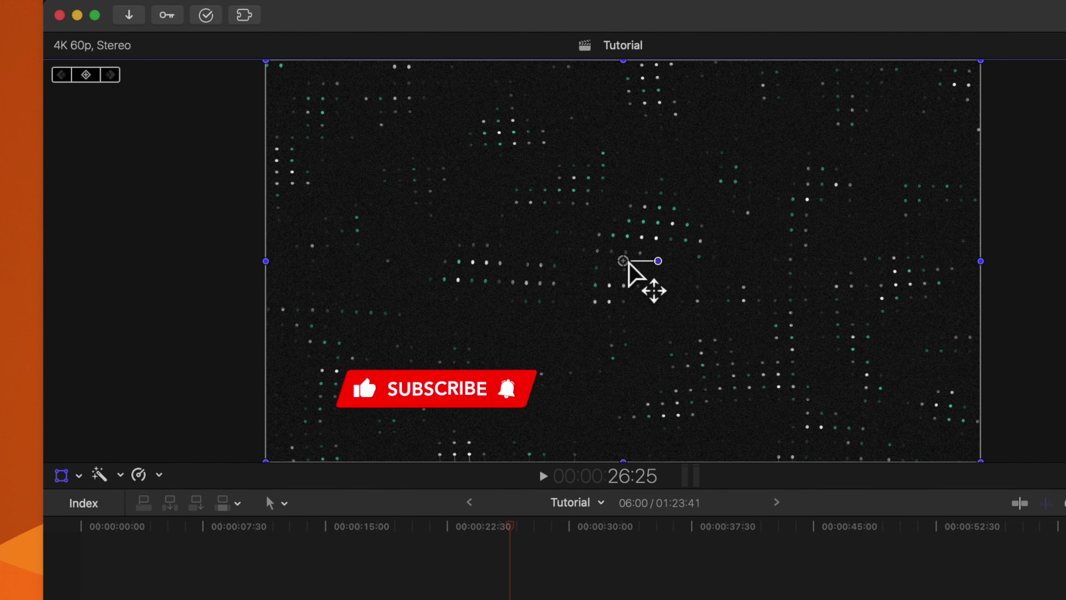
drag(597, 247, 670, 206)
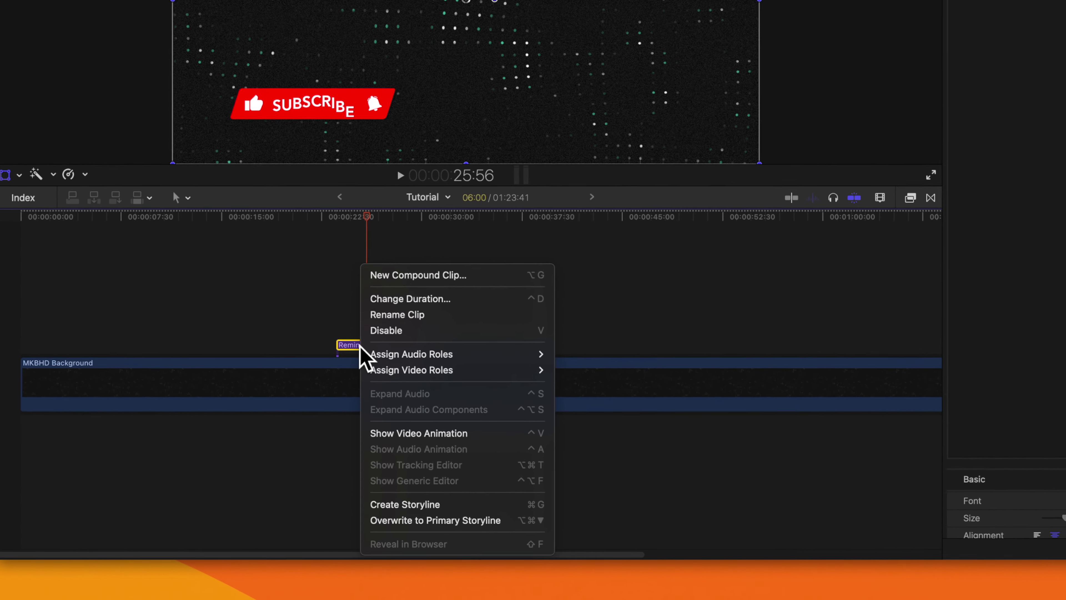
click(420, 275)
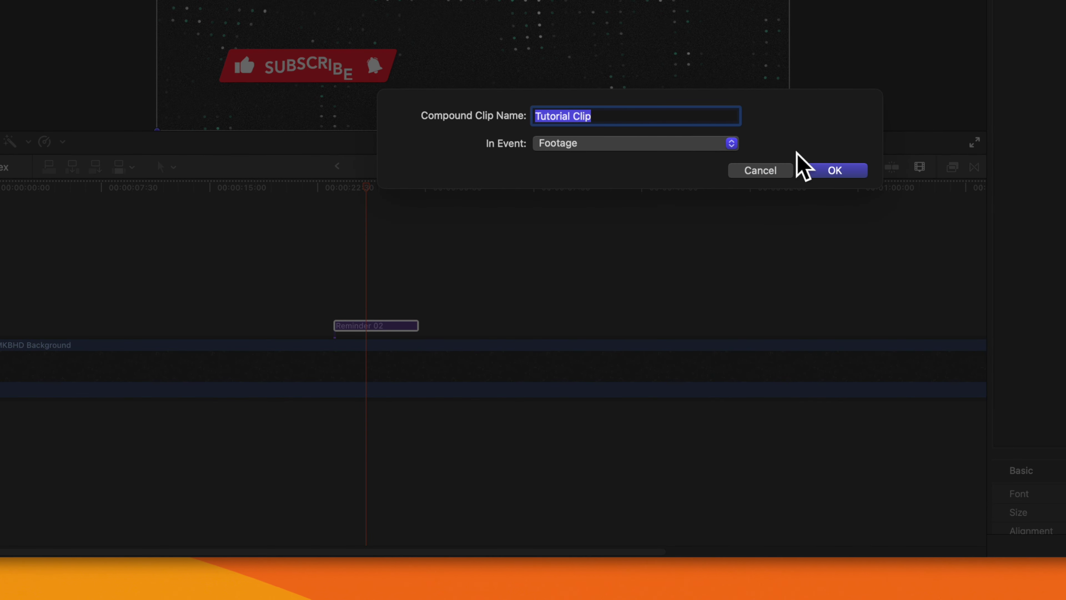
click(865, 172)
Test moving the Tutorial Clip compound clip in the viewer, then undo the move.
key(shift+t)
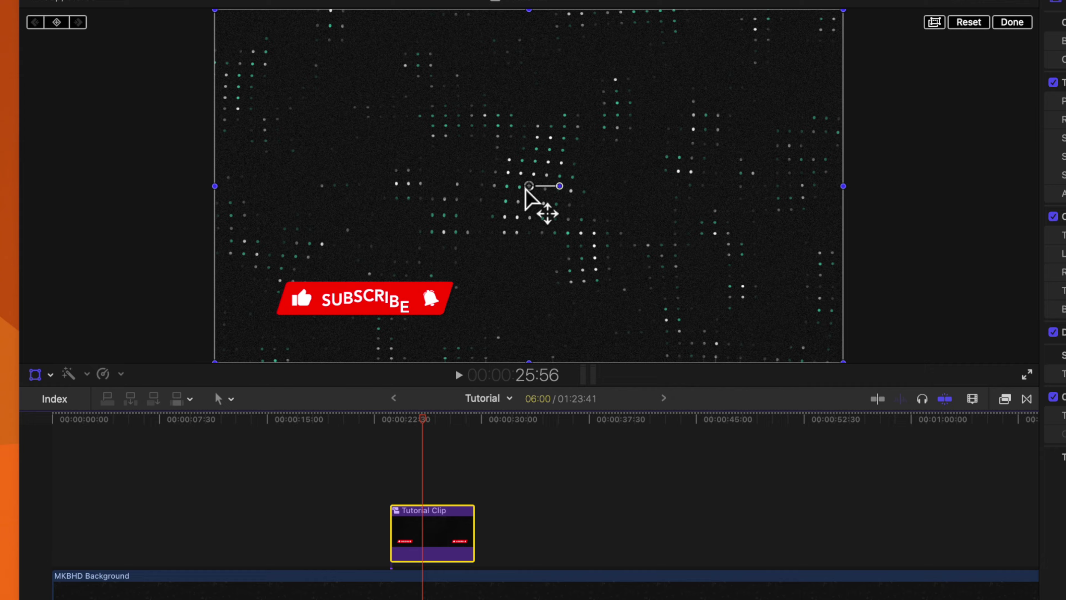
key(super+z)
drag(547, 214, 493, 95)
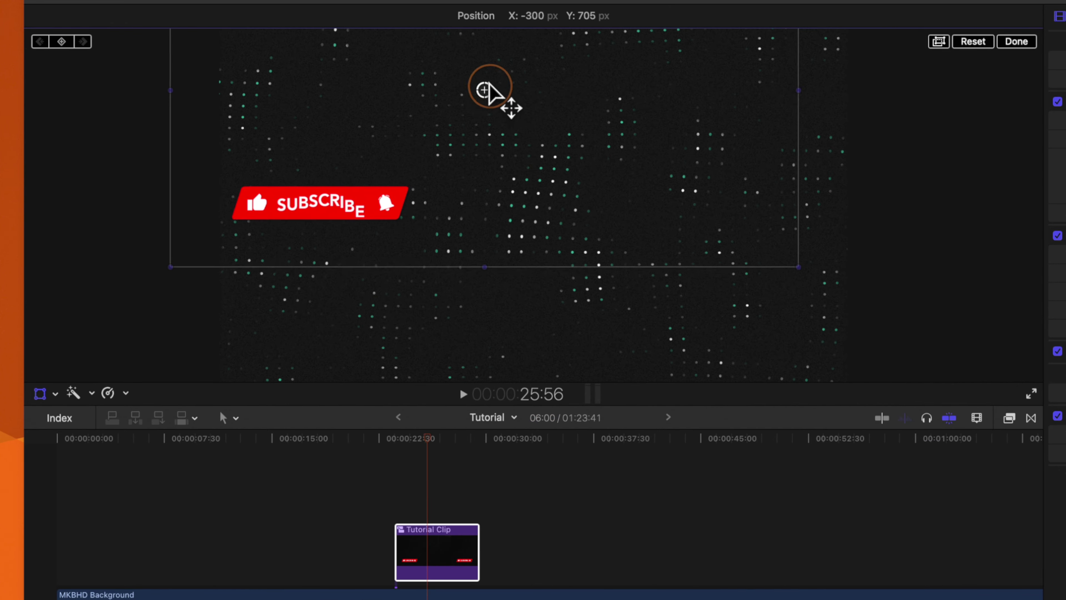
key(super+z)
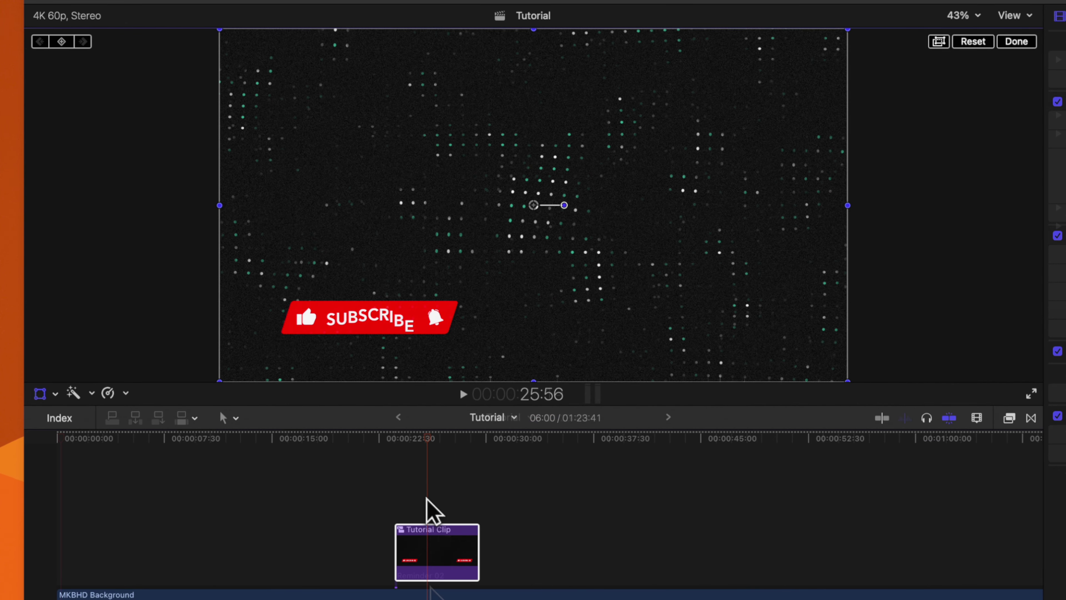
Place Reminder 02 below the MKBHD Background clip and park the playhead over it.
drag(432, 575, 432, 599)
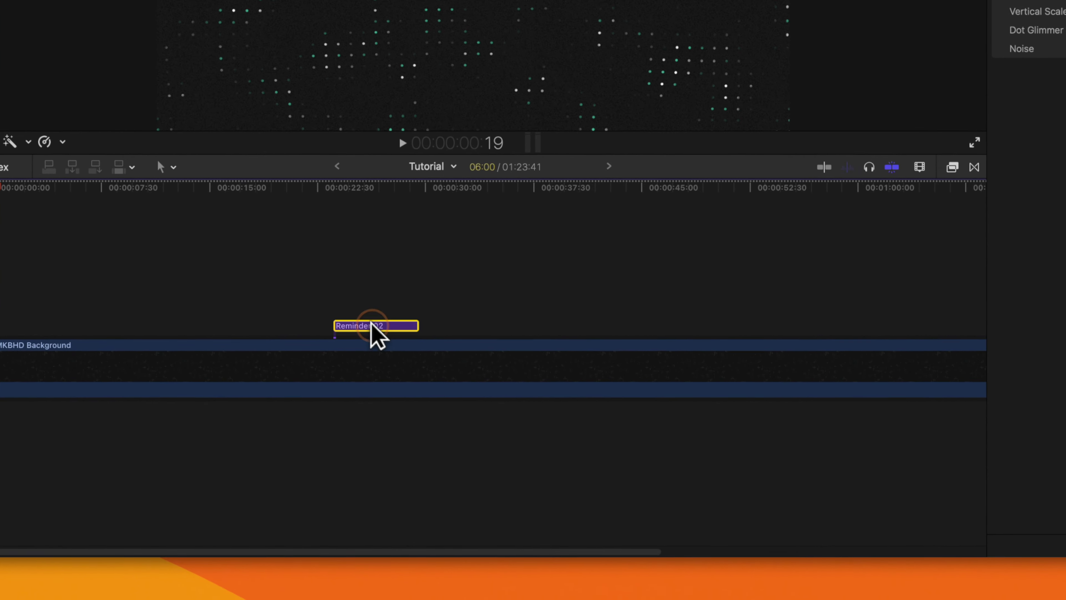
drag(369, 366, 368, 432)
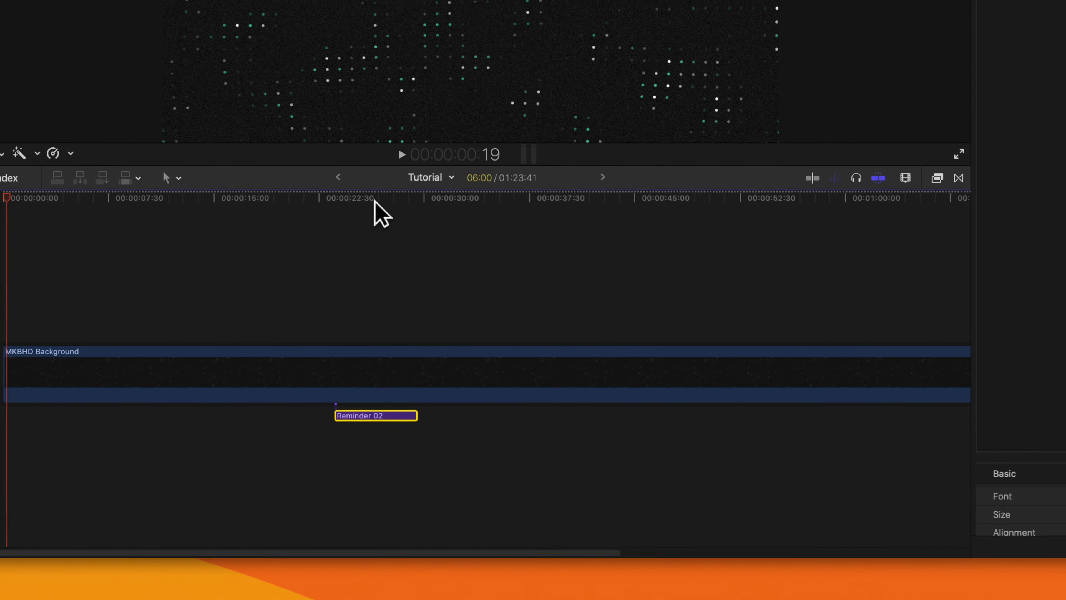
click(367, 188)
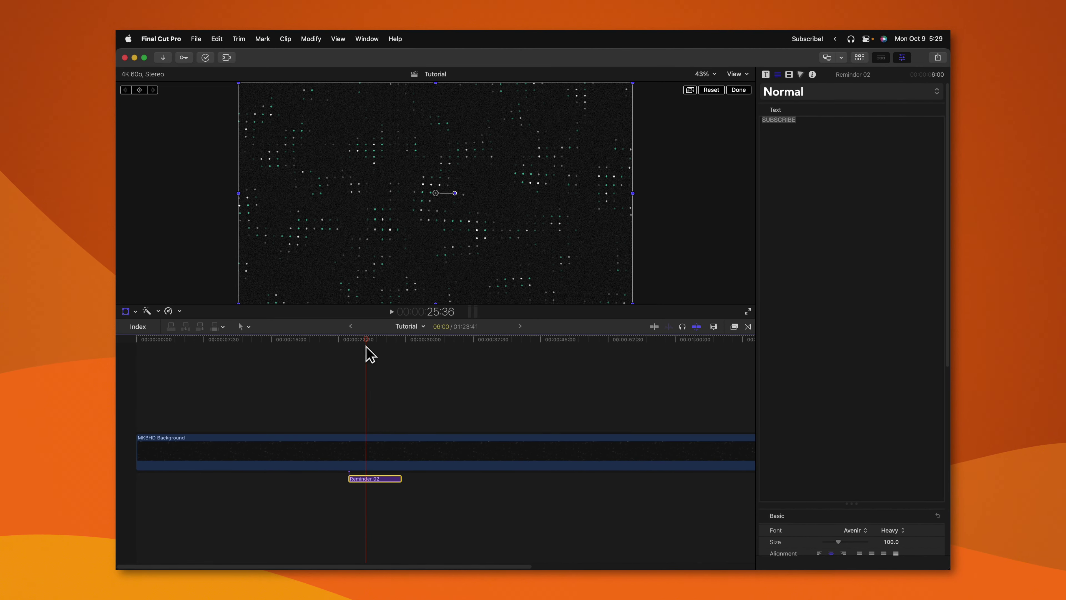
Set the MKBHD Background clip's blend mode to Behind.
click(369, 443)
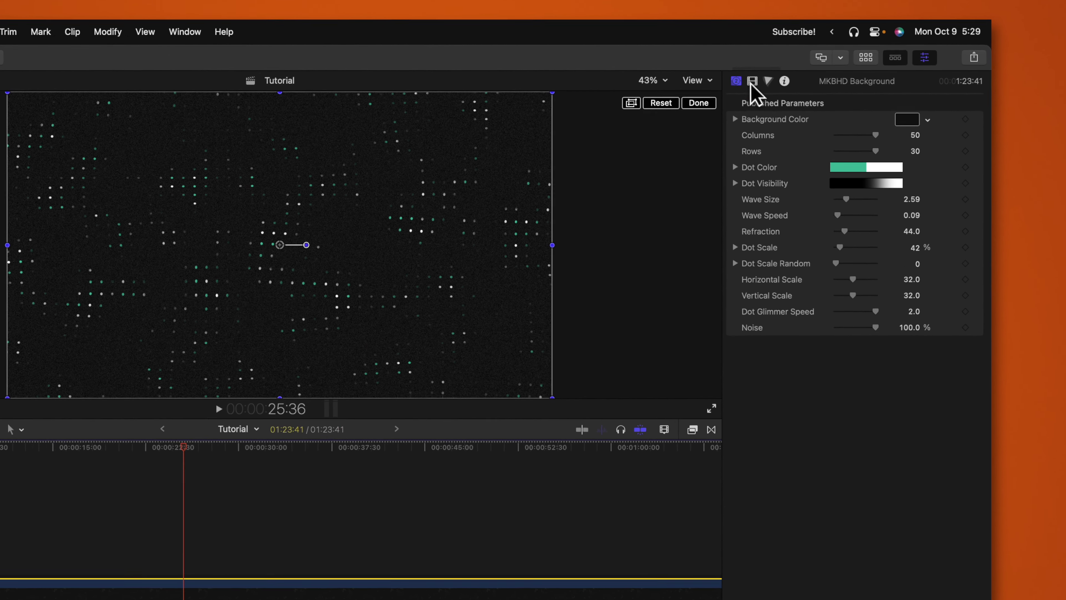
click(771, 75)
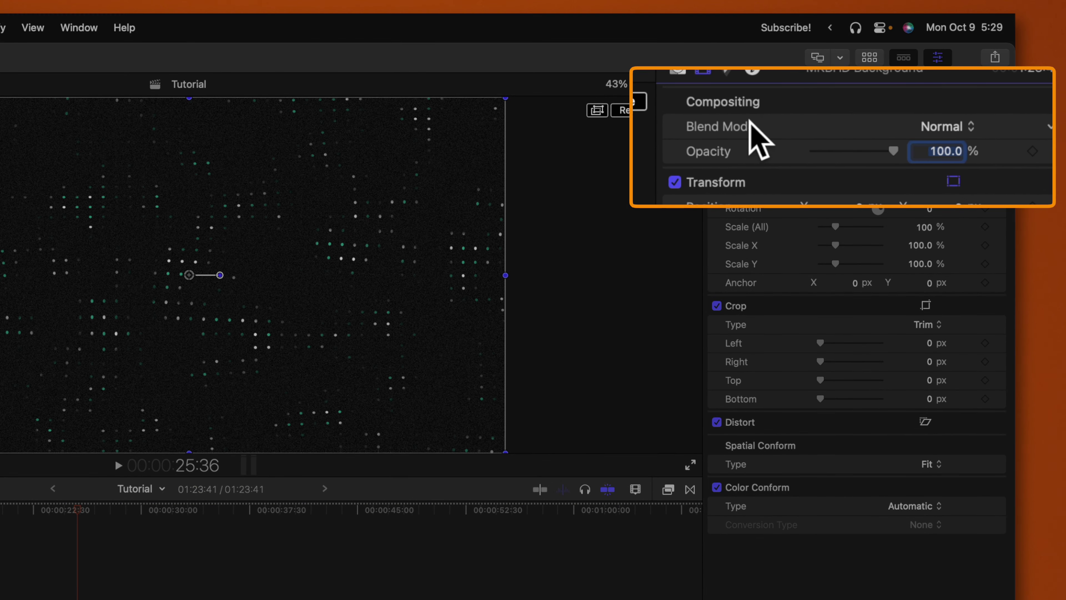
click(919, 127)
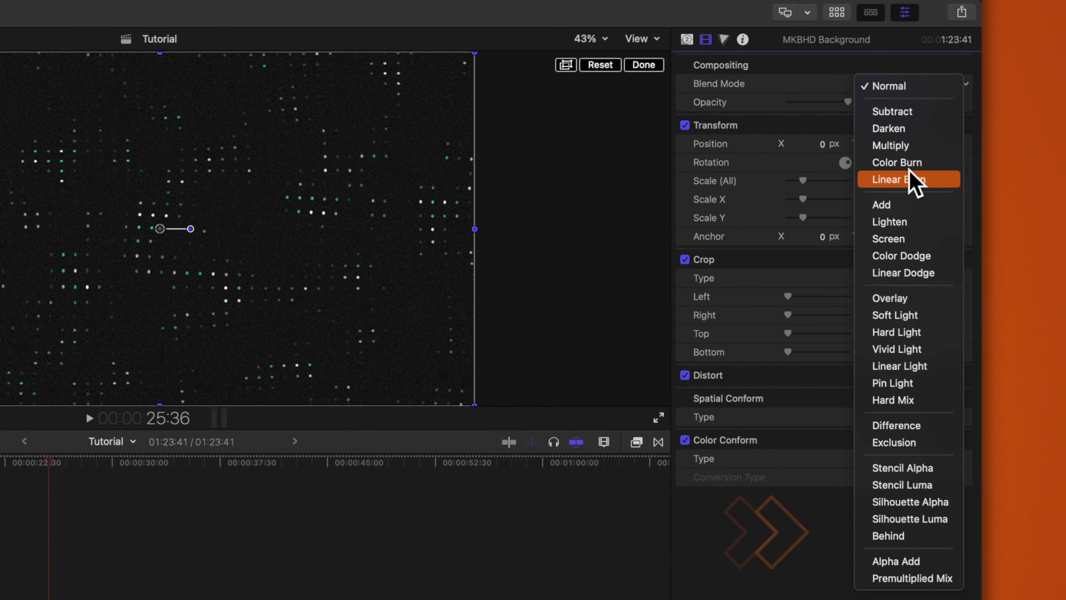
click(898, 536)
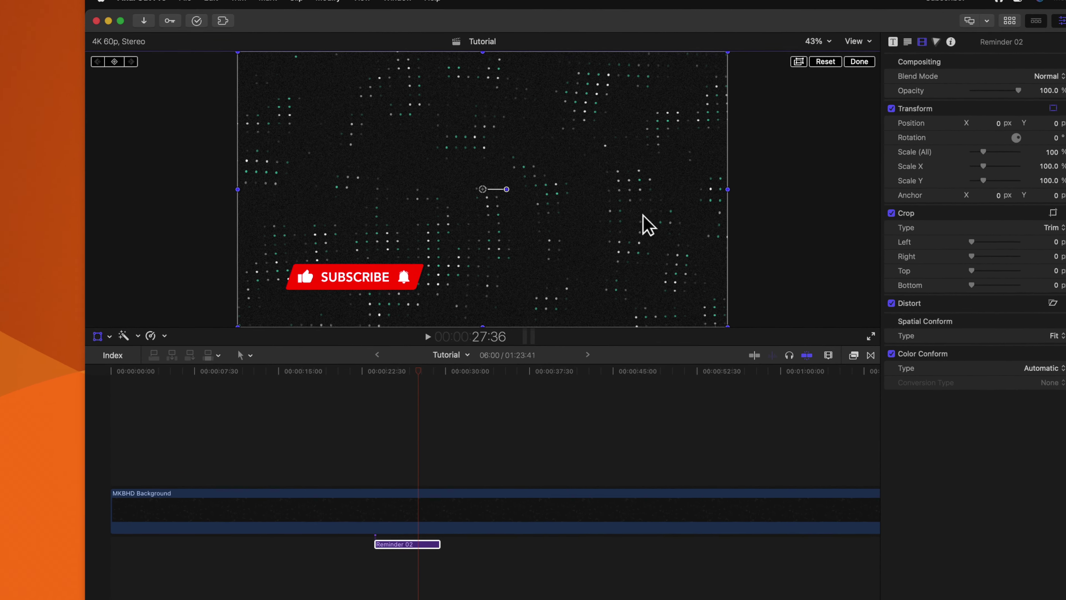
Reposition the Subscribe title within the frame and reselect the MKBHD Background clip.
drag(547, 233, 550, 178)
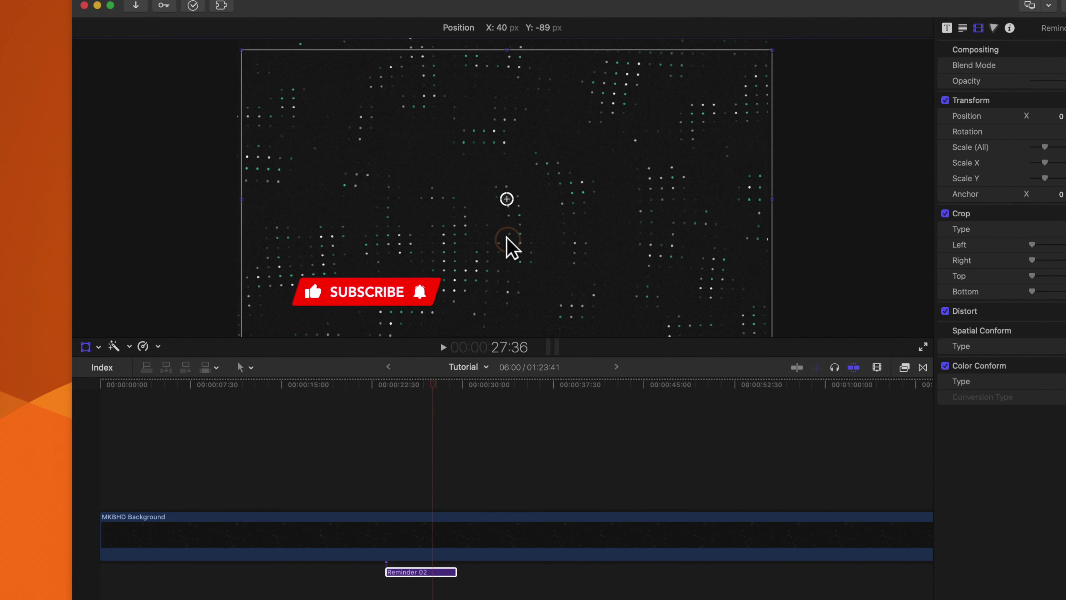
drag(507, 238, 442, 145)
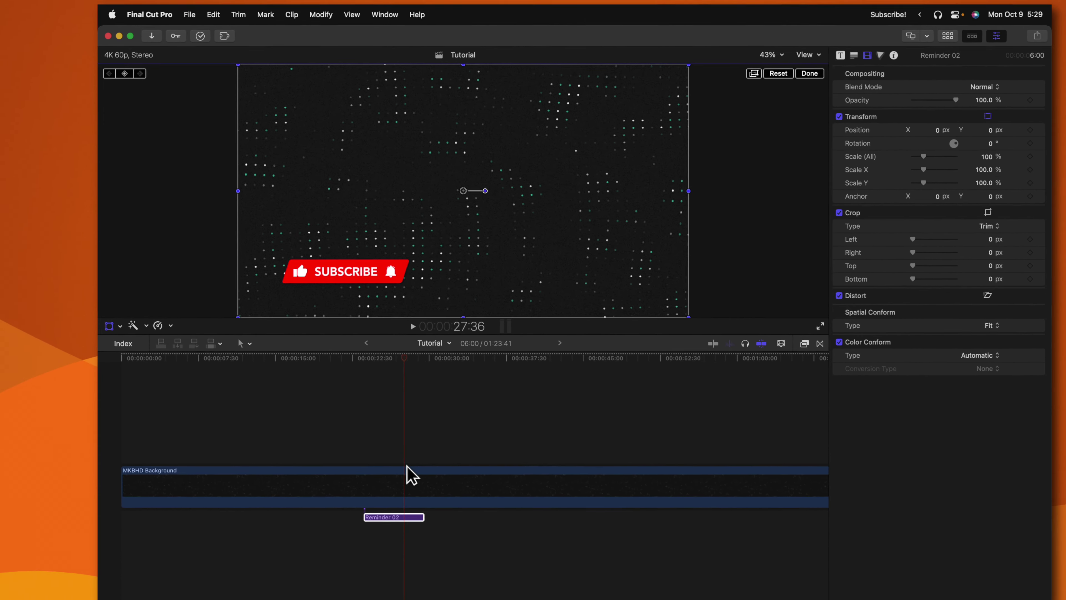
click(438, 508)
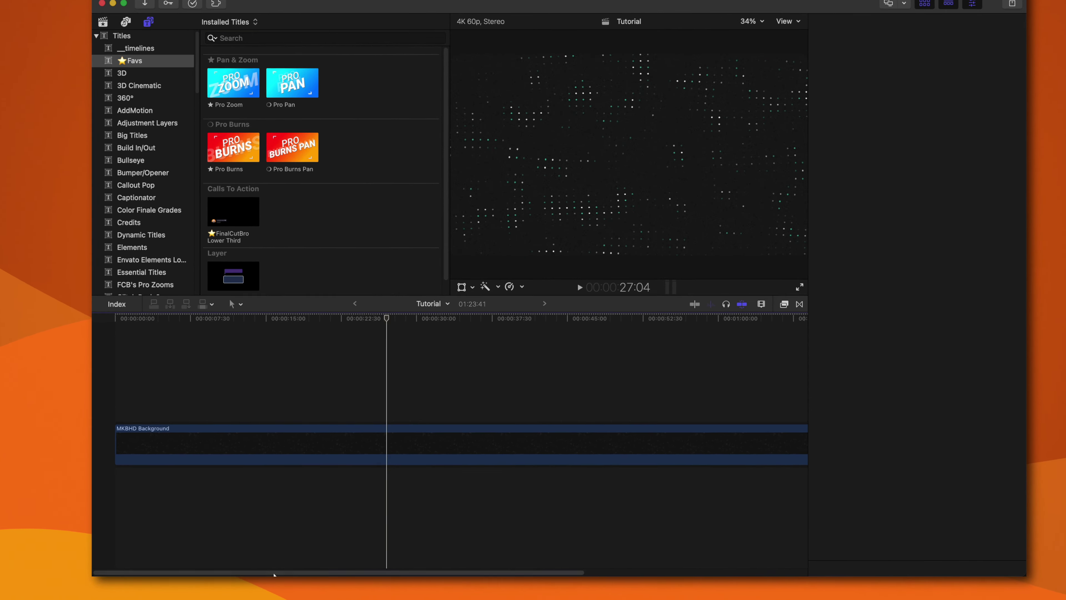
Create a new 🔴 Favorites folder inside Movies/Motion Templates/Titles.
click(292, 554)
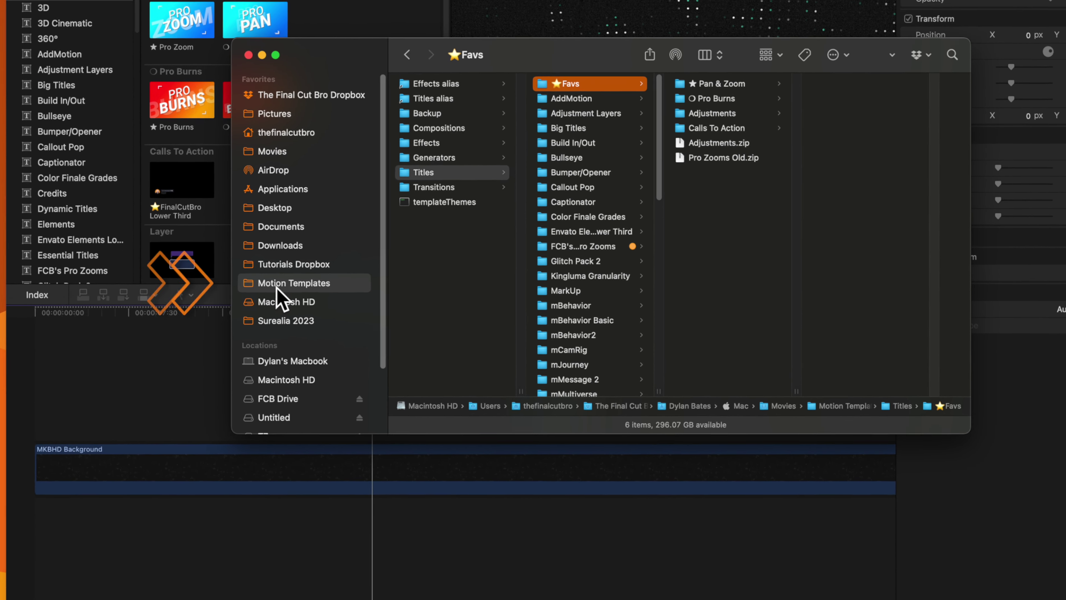
click(277, 287)
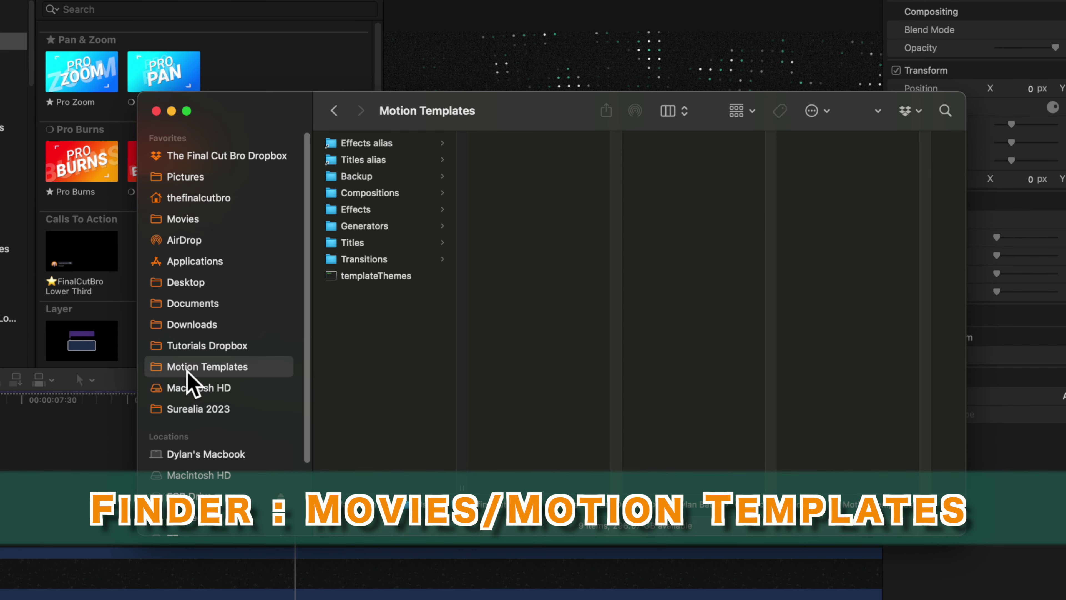
click(396, 242)
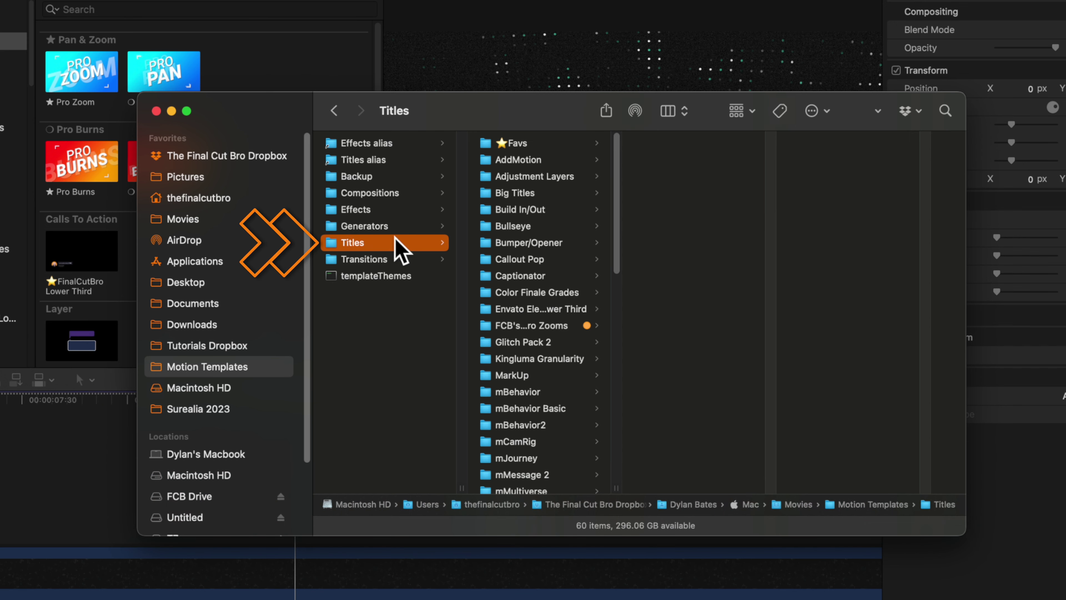
click(835, 110)
click(835, 137)
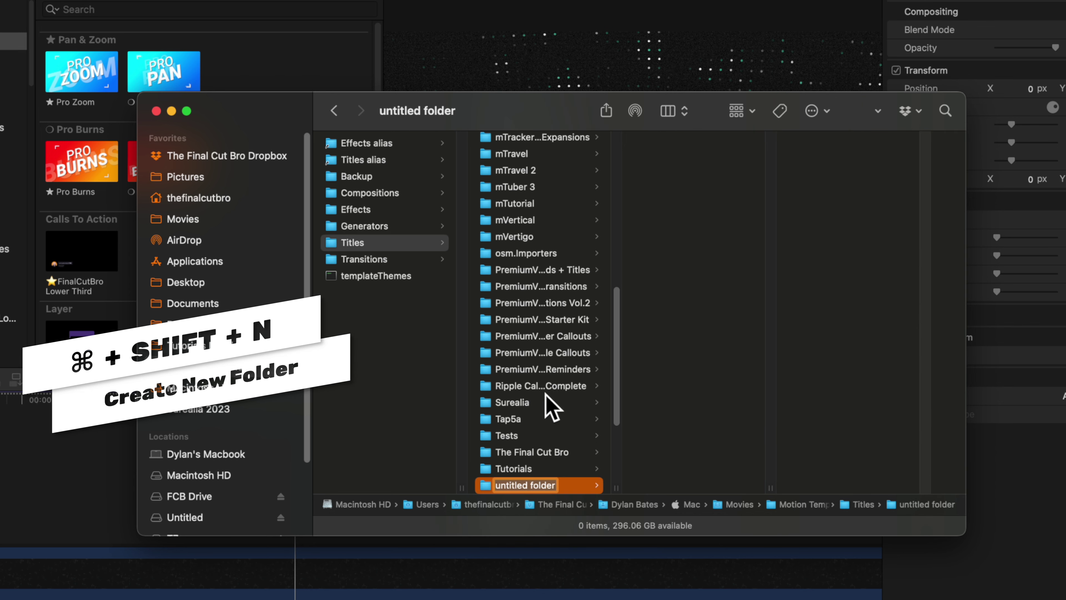
key(ctrl+super+space)
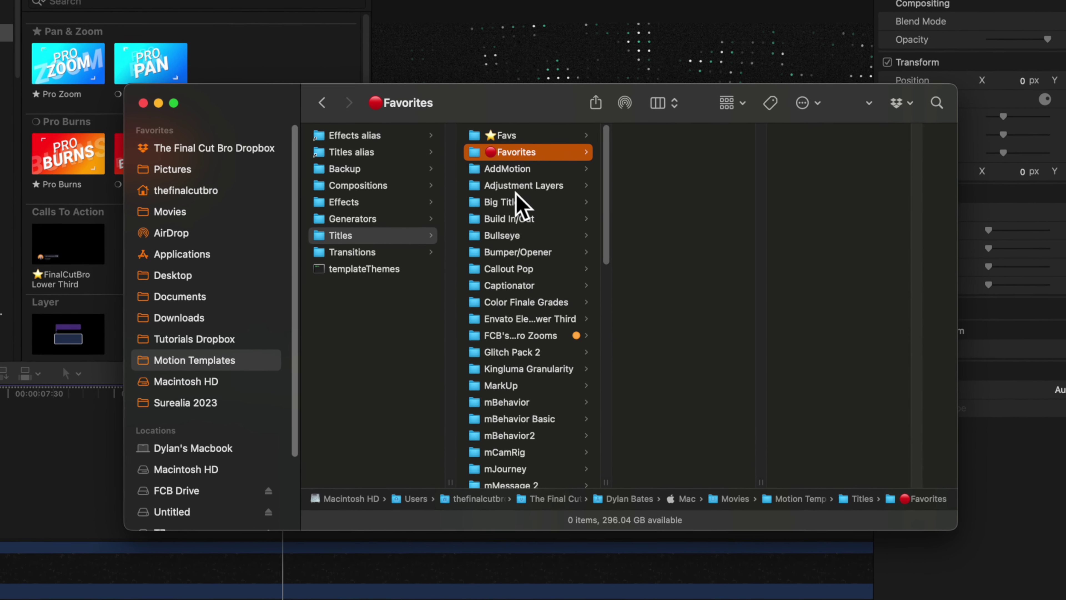
Copy the Adjustments and Pan & Zoom folders into the Favorites folder.
click(522, 181)
click(691, 135)
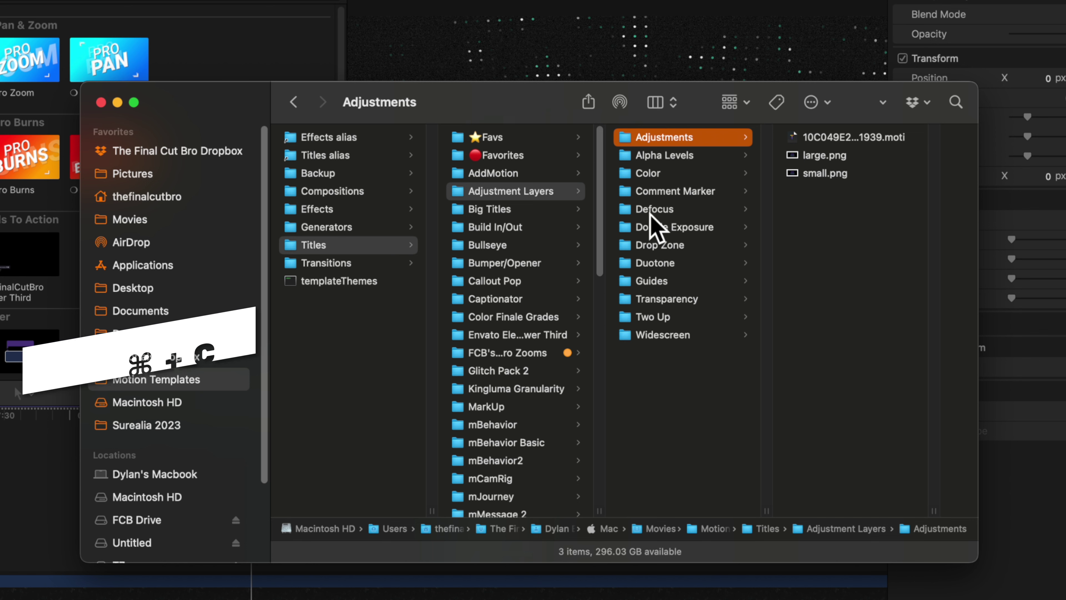
click(524, 155)
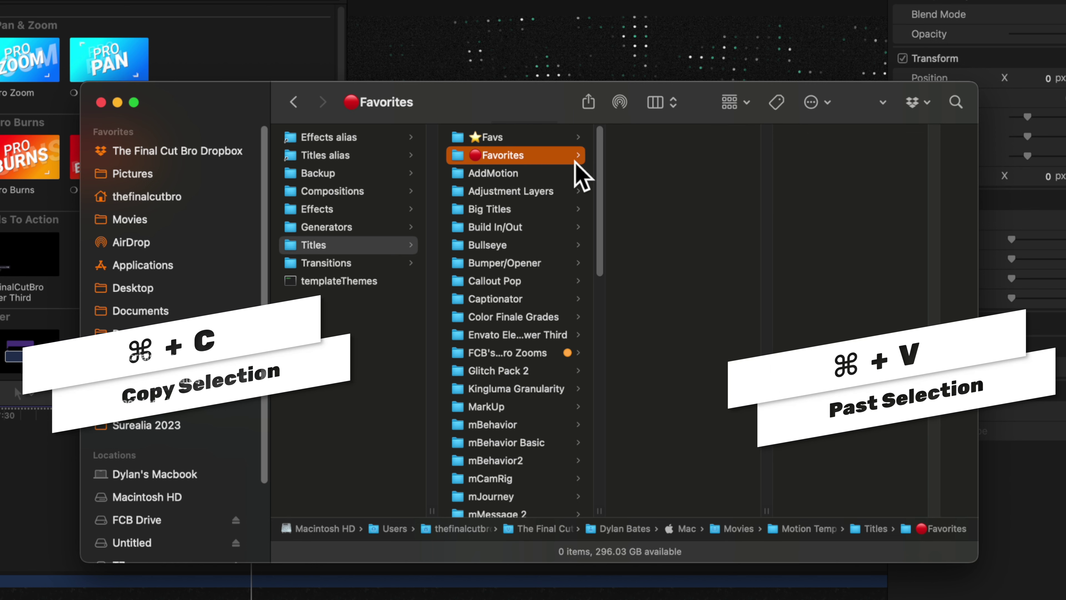
click(507, 352)
click(645, 138)
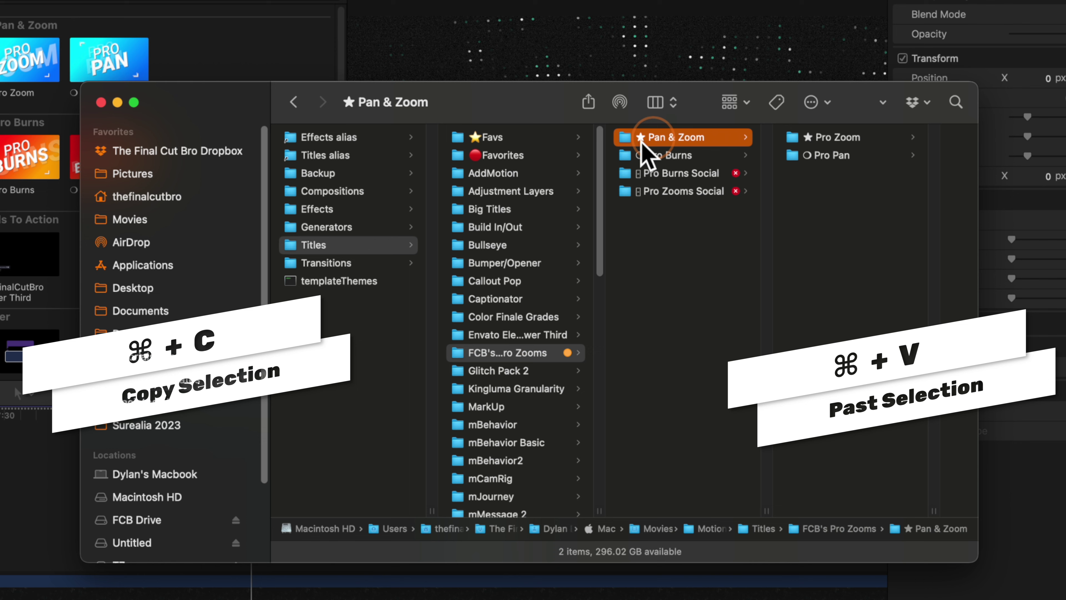
click(501, 156)
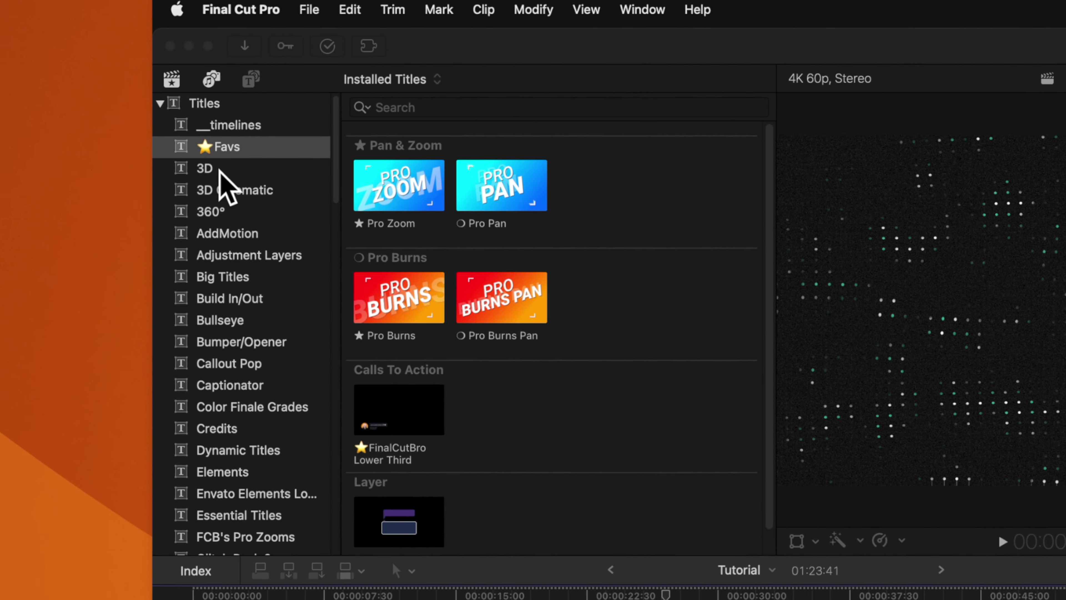
Drag Pro Zoom from the 🔴Favorites titles onto the timeline above MKBHD Background.
click(140, 133)
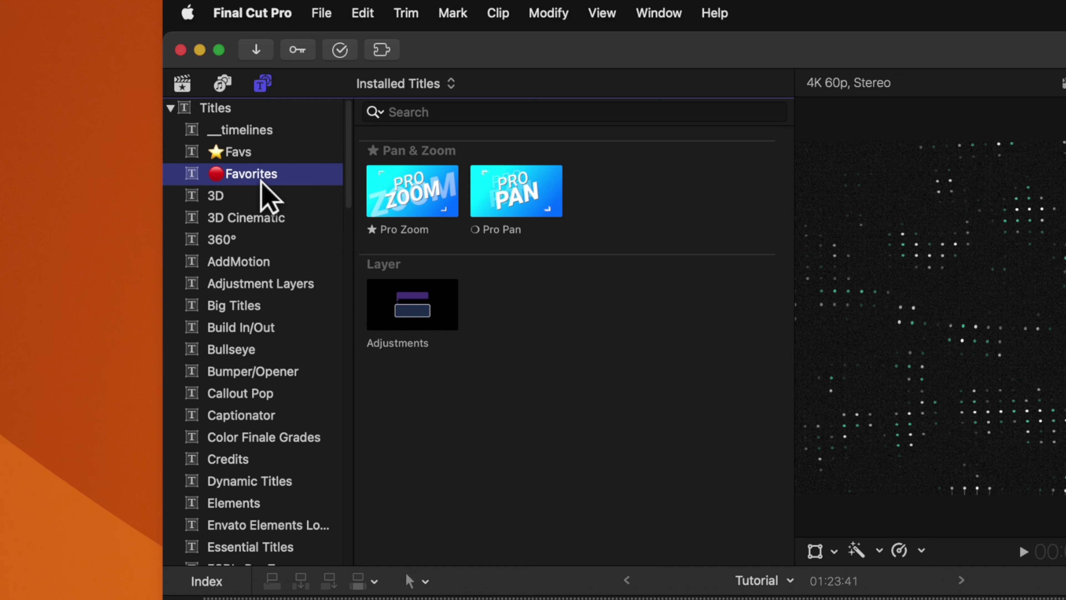
drag(433, 208, 675, 599)
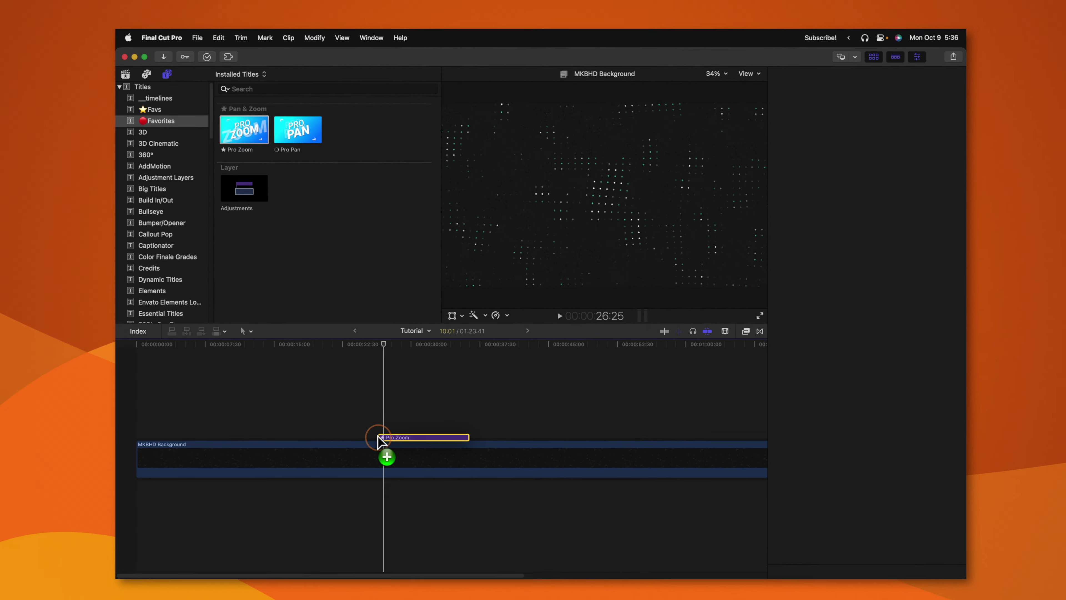
drag(380, 440, 379, 439)
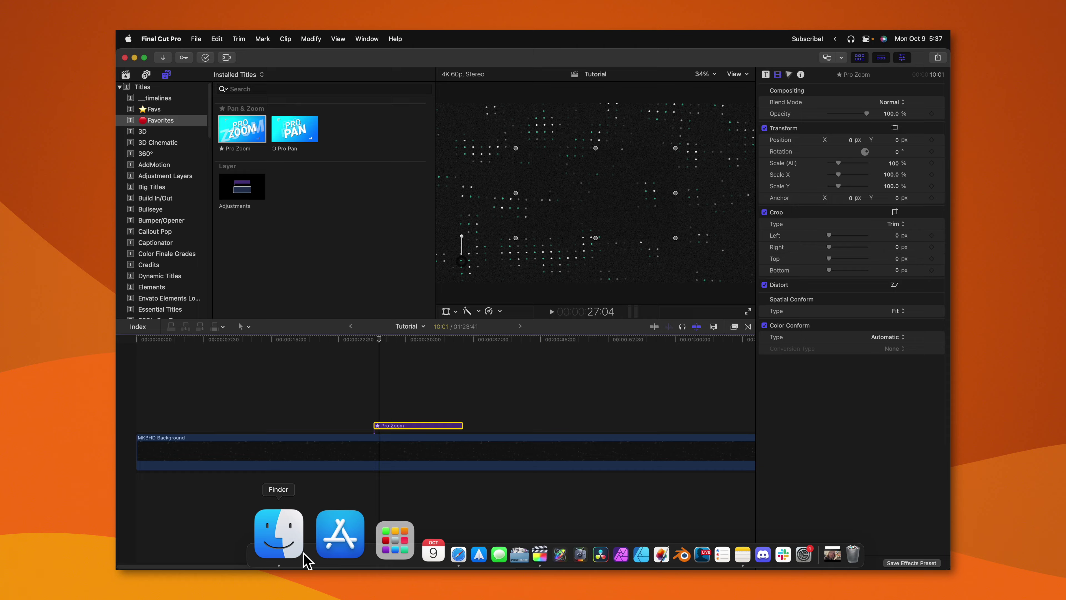
Compress Favorites' Pan & Zoom folder into Pan & Zoom.zip, then open the Adjustments folder.
click(306, 557)
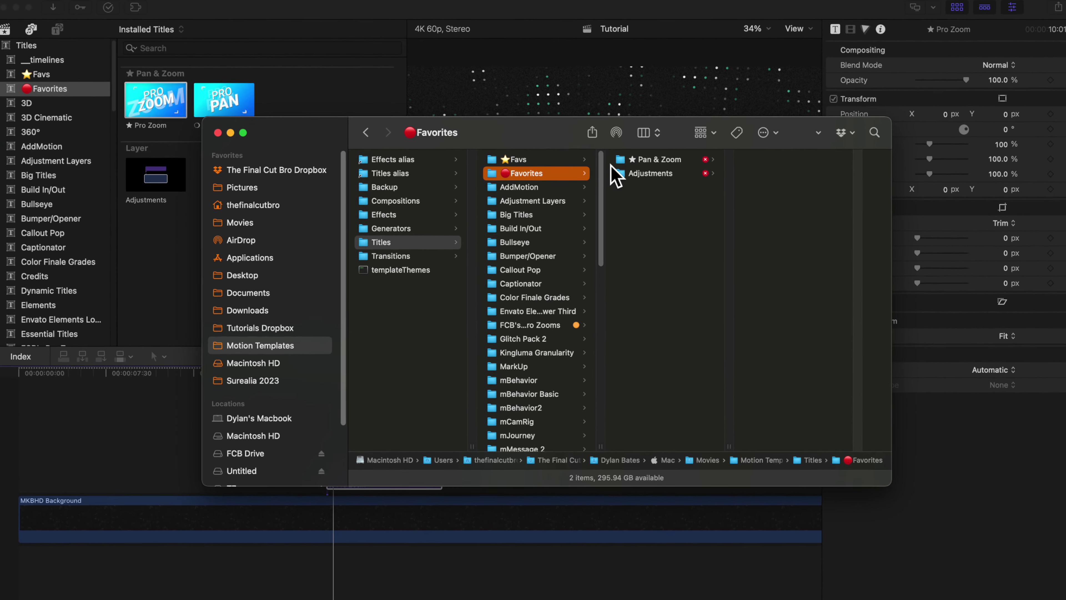
click(635, 177)
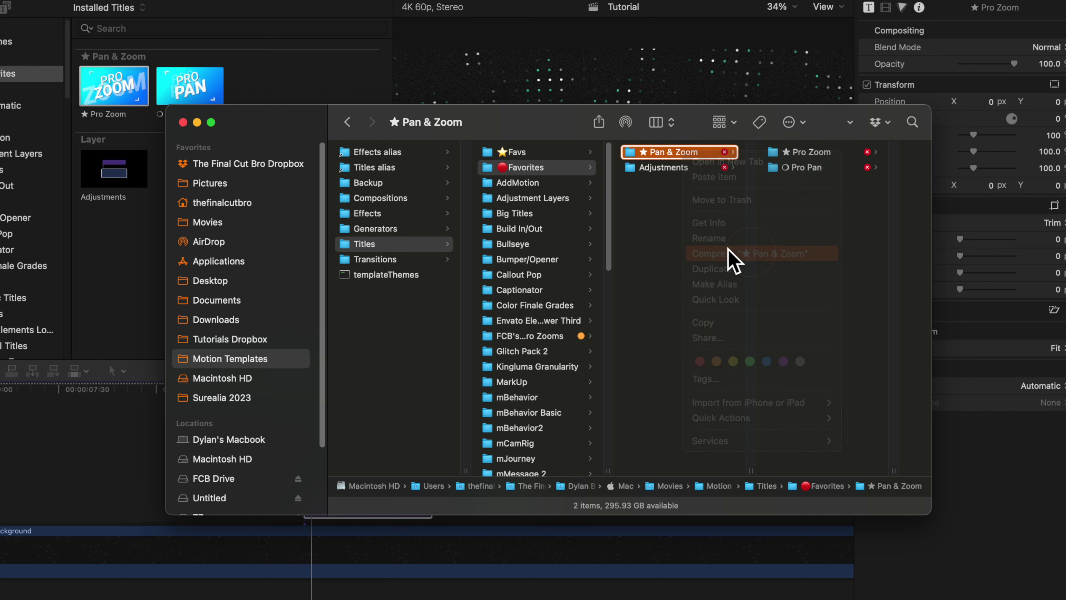
click(664, 183)
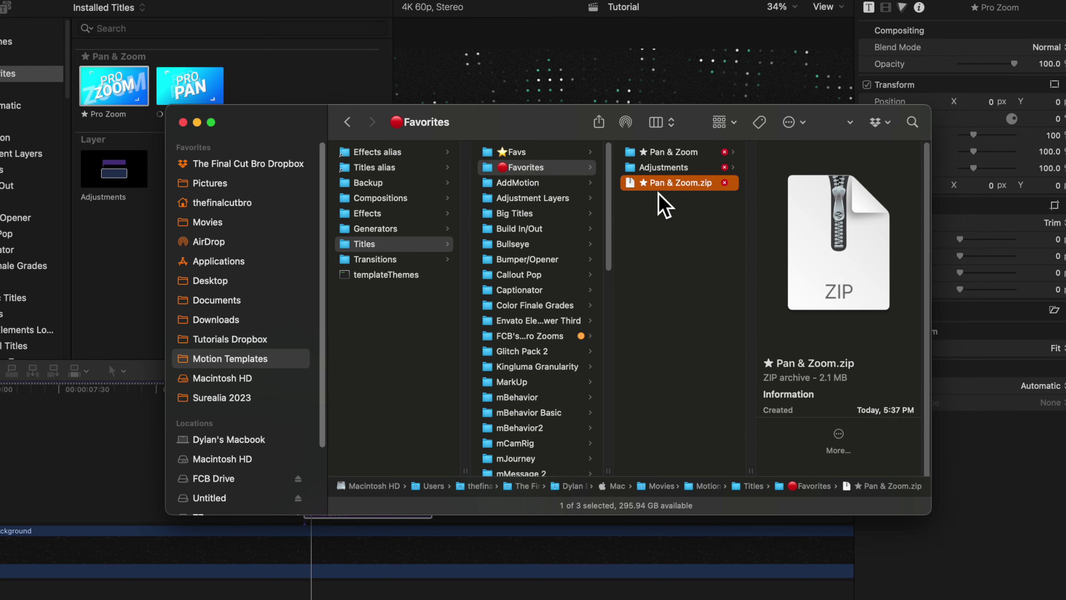
click(670, 152)
click(672, 167)
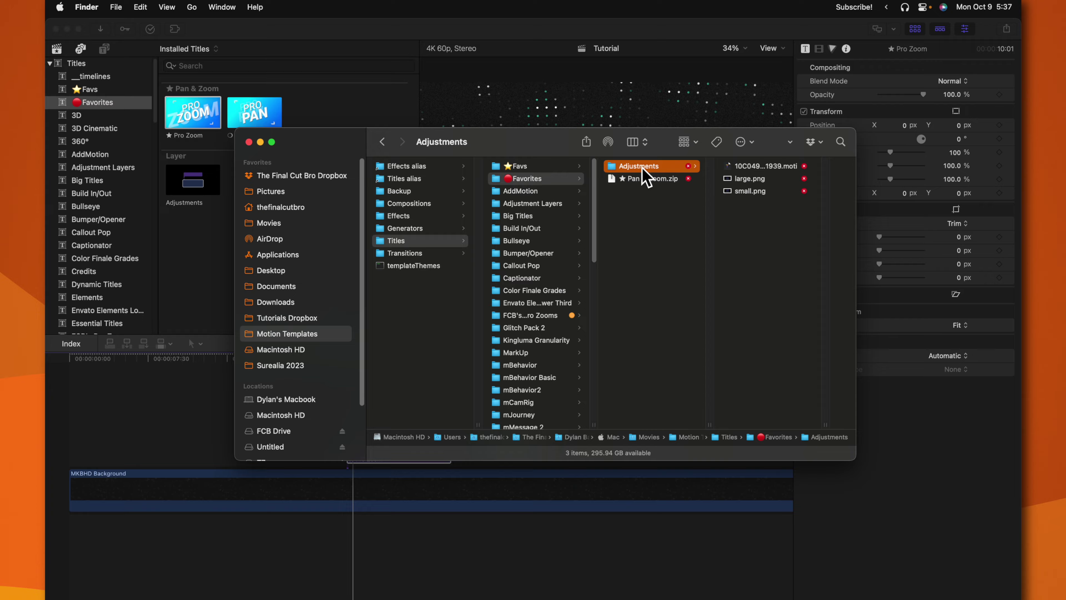